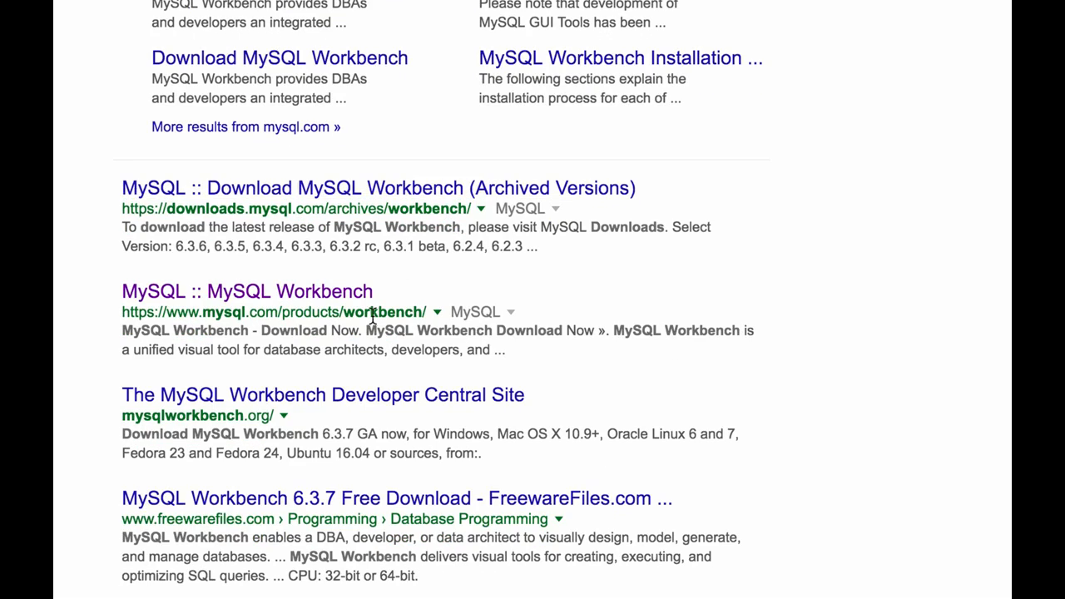
Open the MySQL Workbench product page from the search results and go to the Generally Available release on its download page.
click(312, 300)
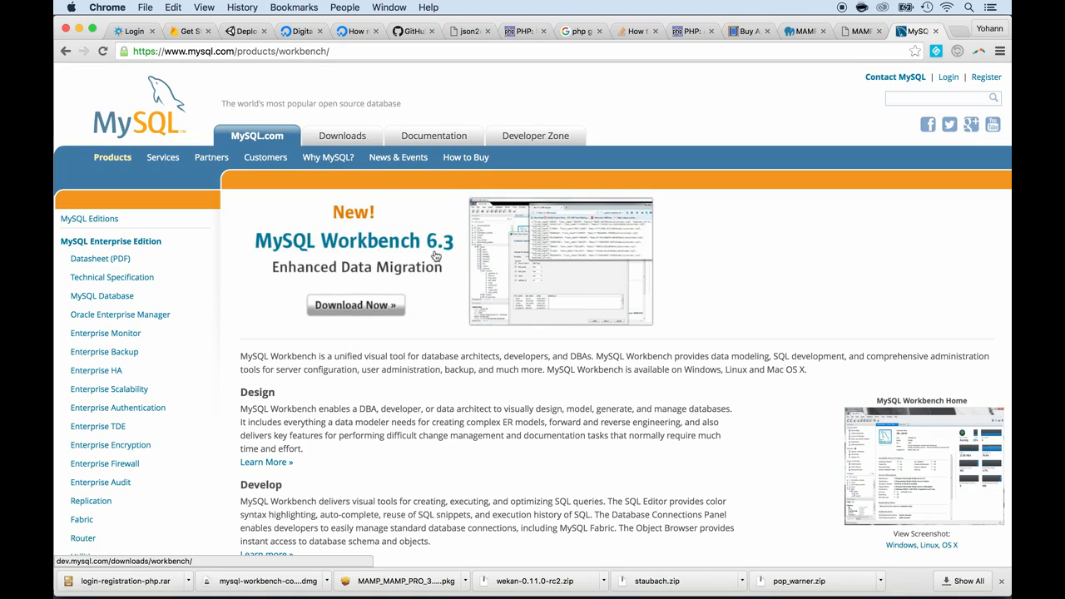
click(353, 306)
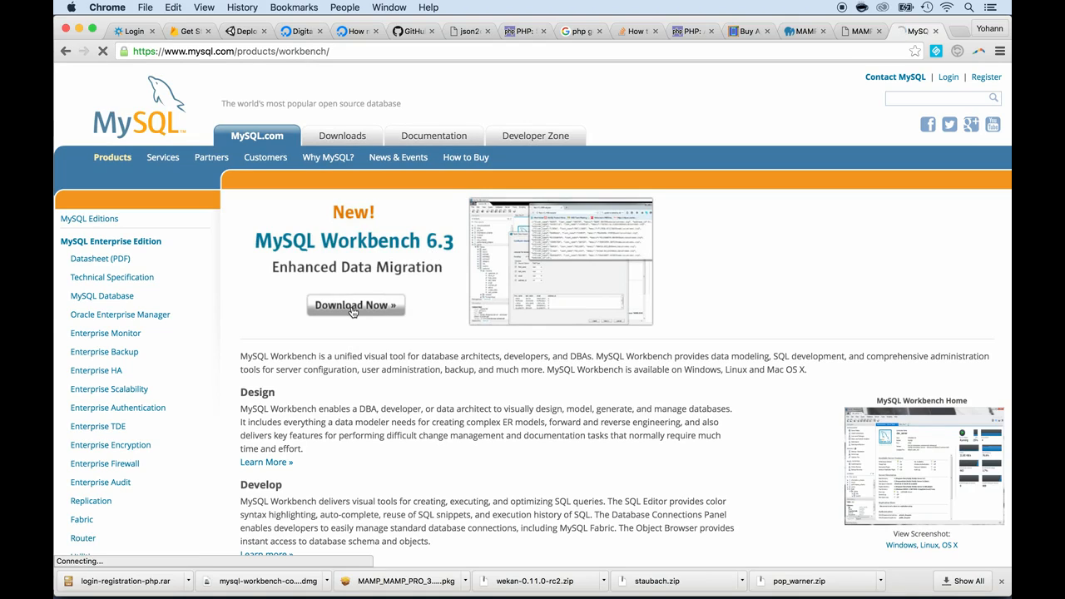
scroll(340, 383, down, 2)
scroll(341, 383, down, 10)
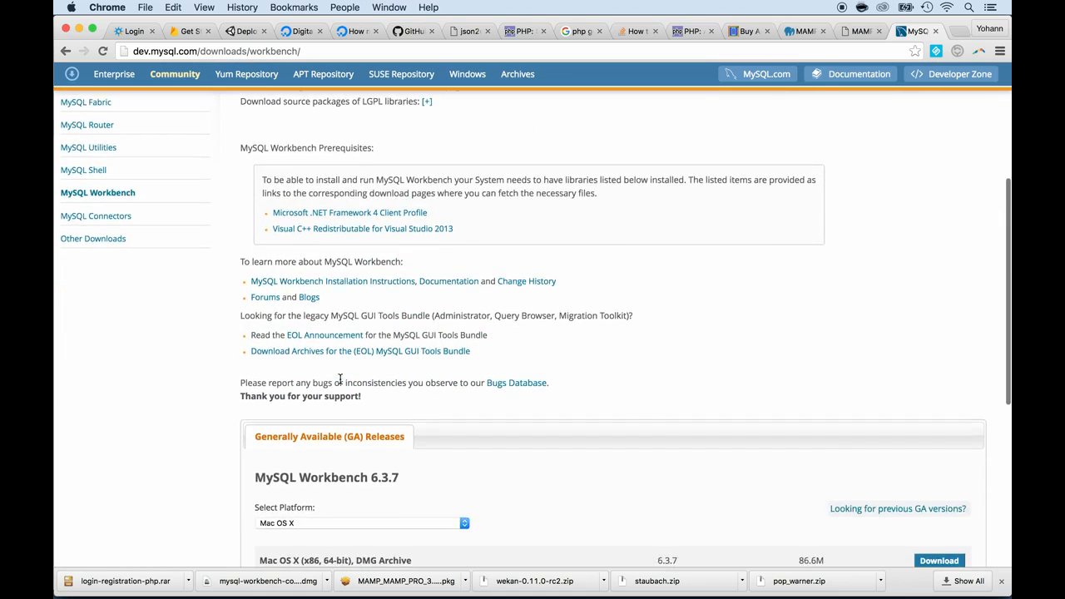
scroll(325, 289, up, 3)
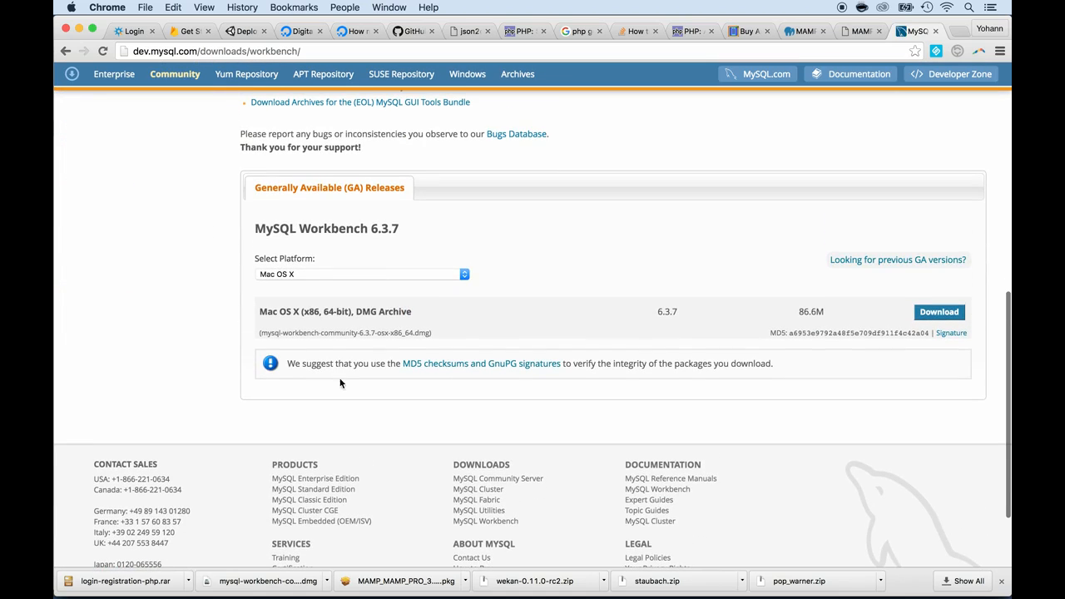
Check the platform choices, request the Mac OS X DMG of MySQL Workbench 6.3.7 without logging in, and cancel the save.
click(330, 276)
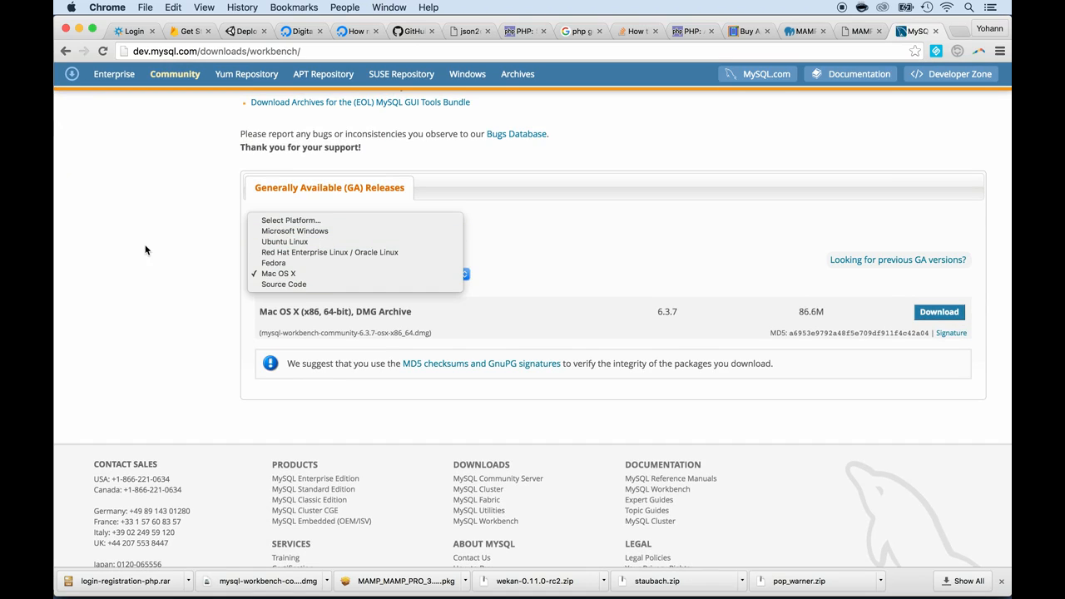
click(240, 278)
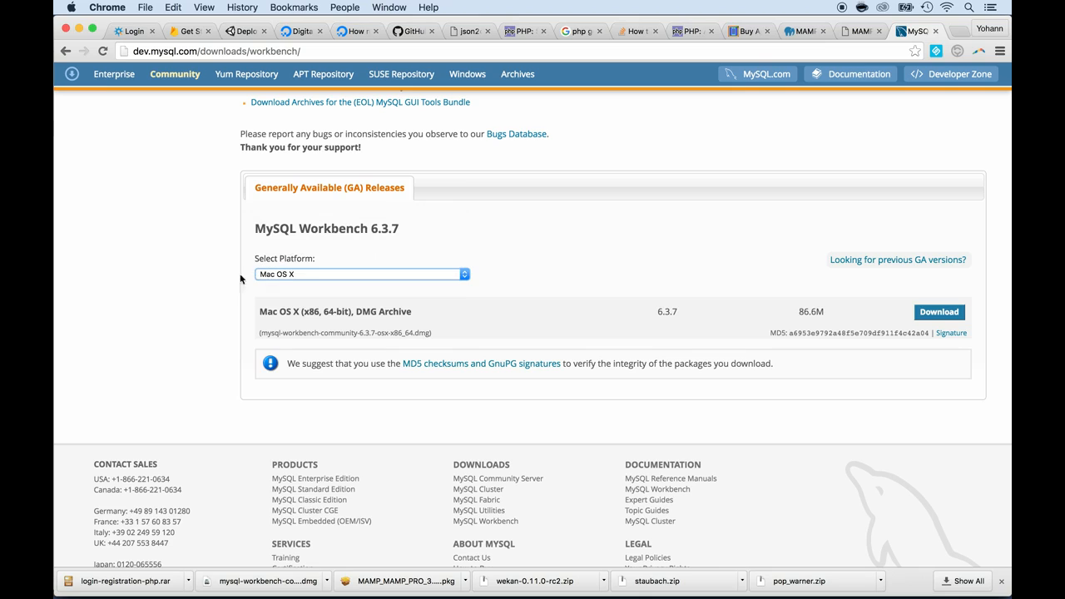
click(930, 315)
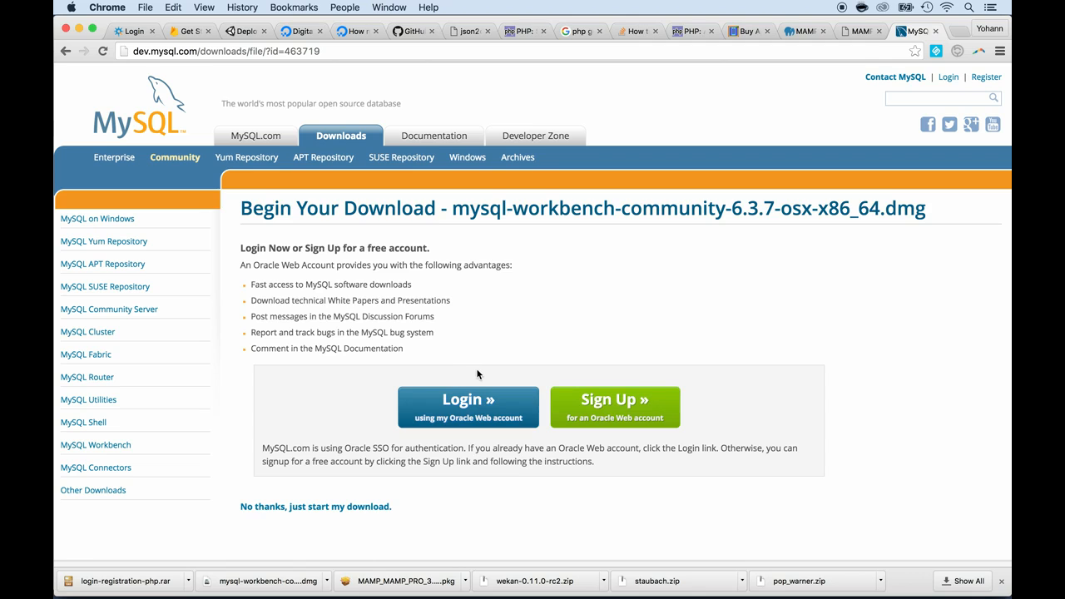
scroll(481, 461, down, 2)
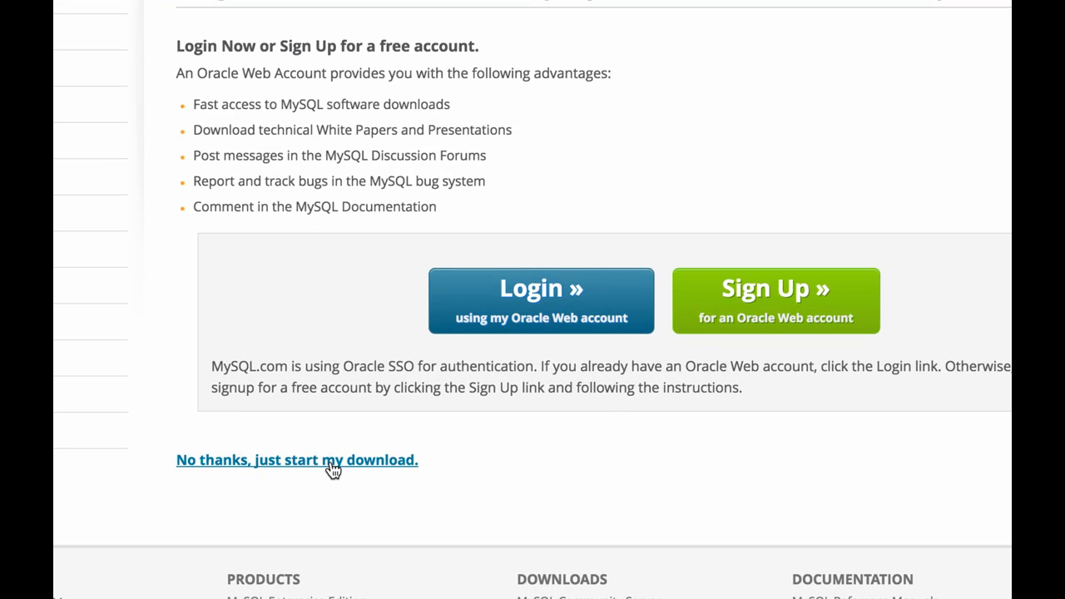
click(333, 471)
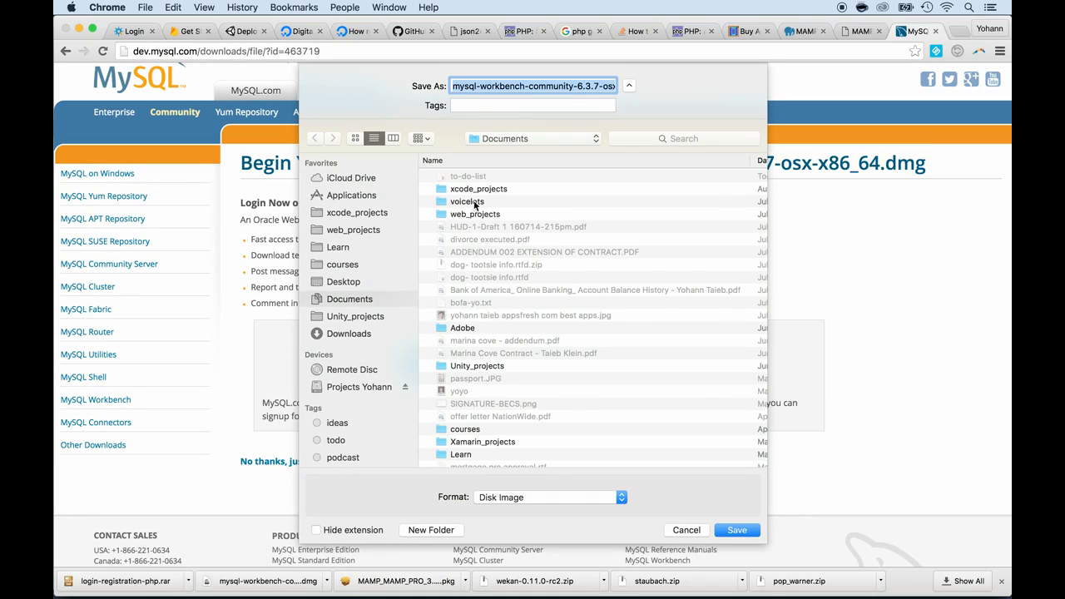
click(685, 530)
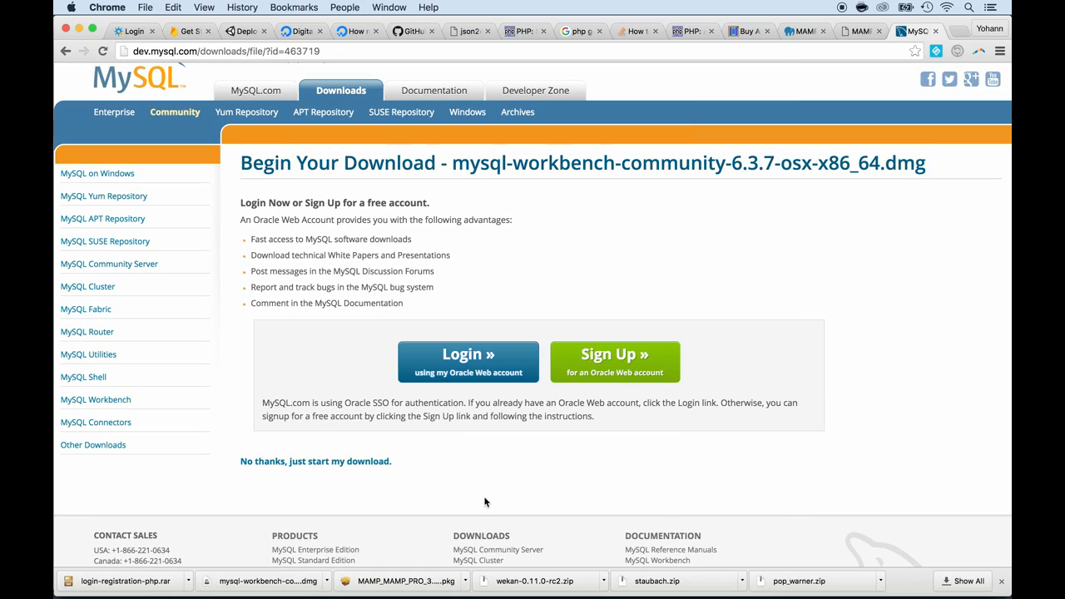
Switch to Finder, open mysql-workbench-community-6.3.7-osx-x86_64.dmg and copy MySQLWorkbench into the Applications folder.
key(super+Tab)
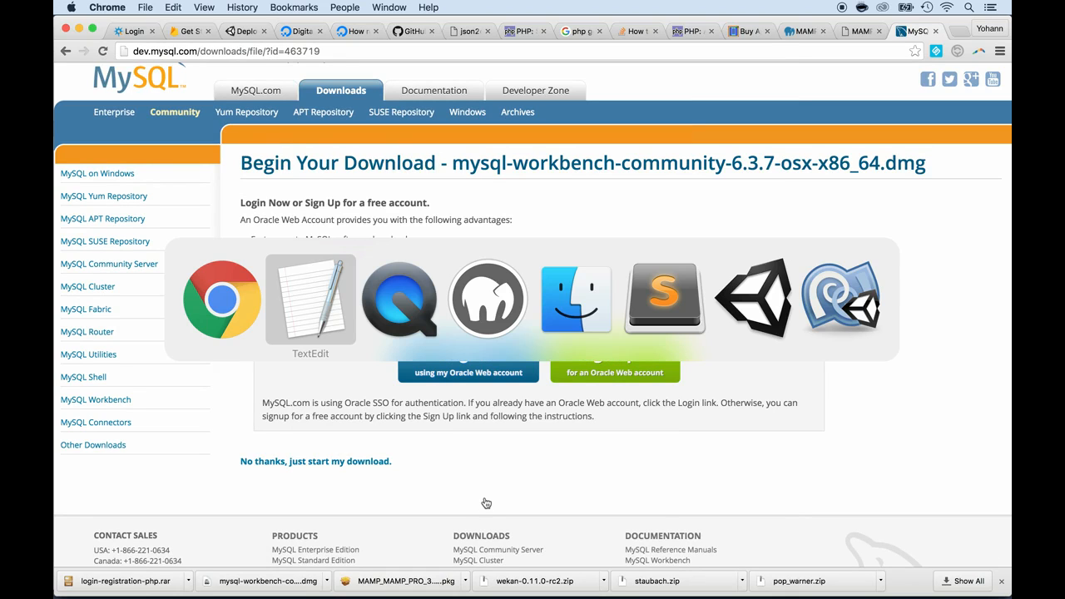
key(super+Tab)
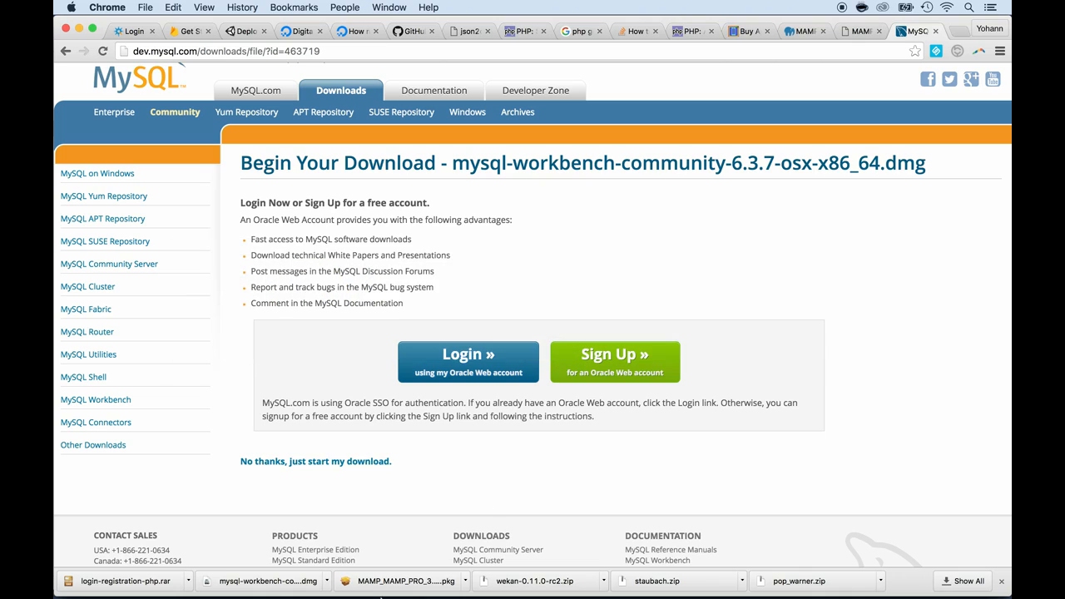
click(327, 586)
click(337, 567)
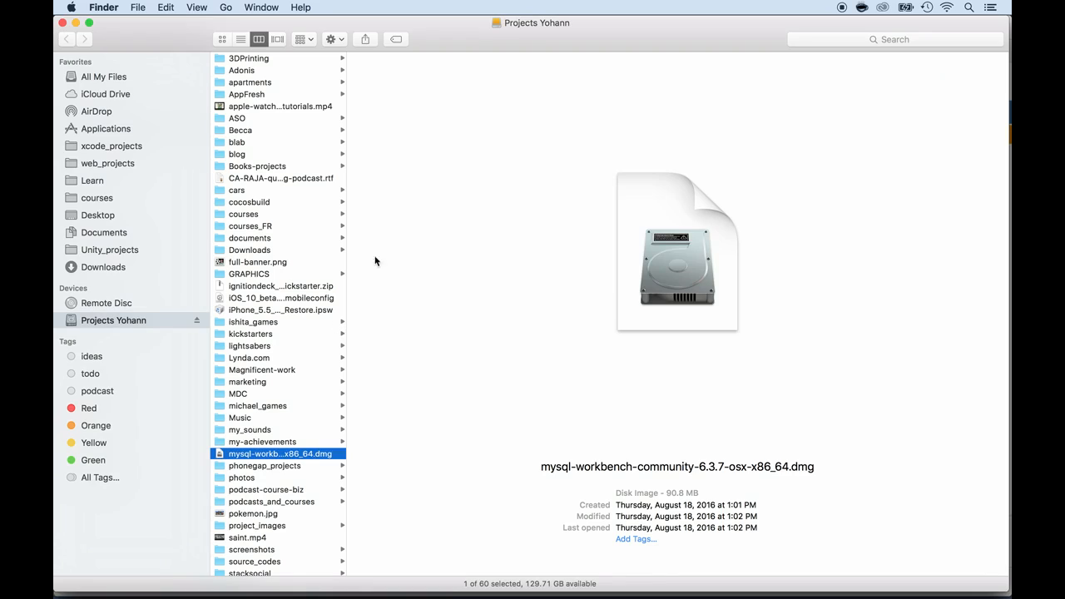
double_click(221, 457)
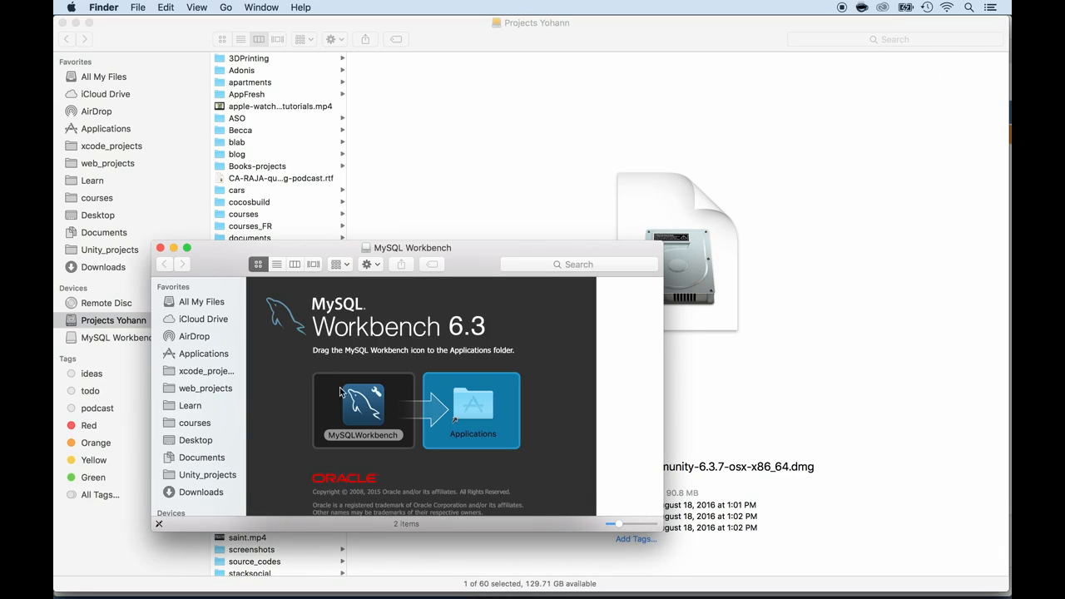
drag(364, 401, 455, 431)
click(160, 248)
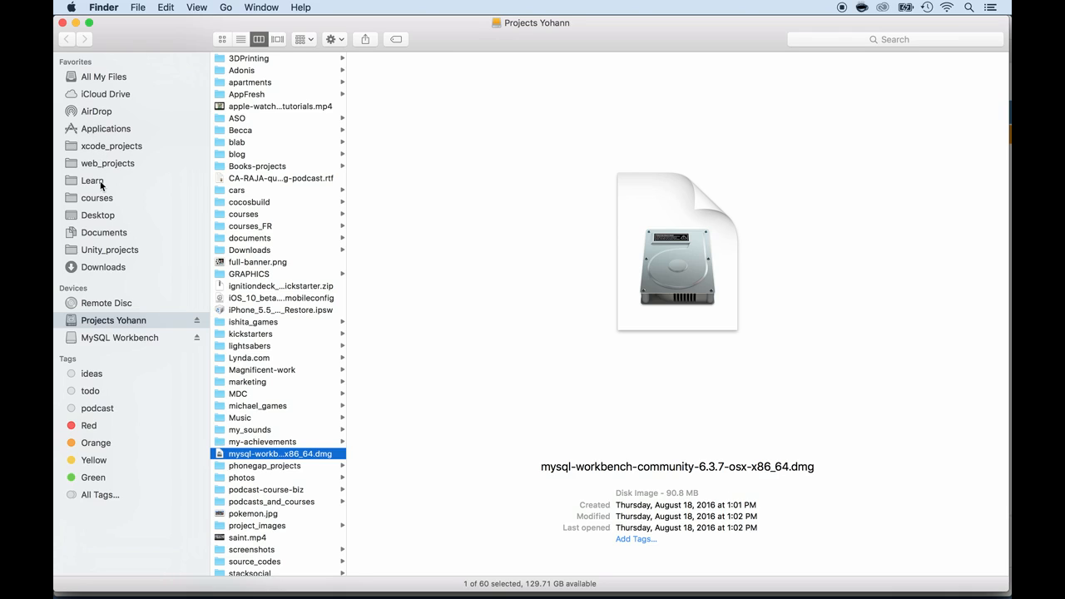
Launch MySQLWorkbench from the Applications folder.
click(93, 132)
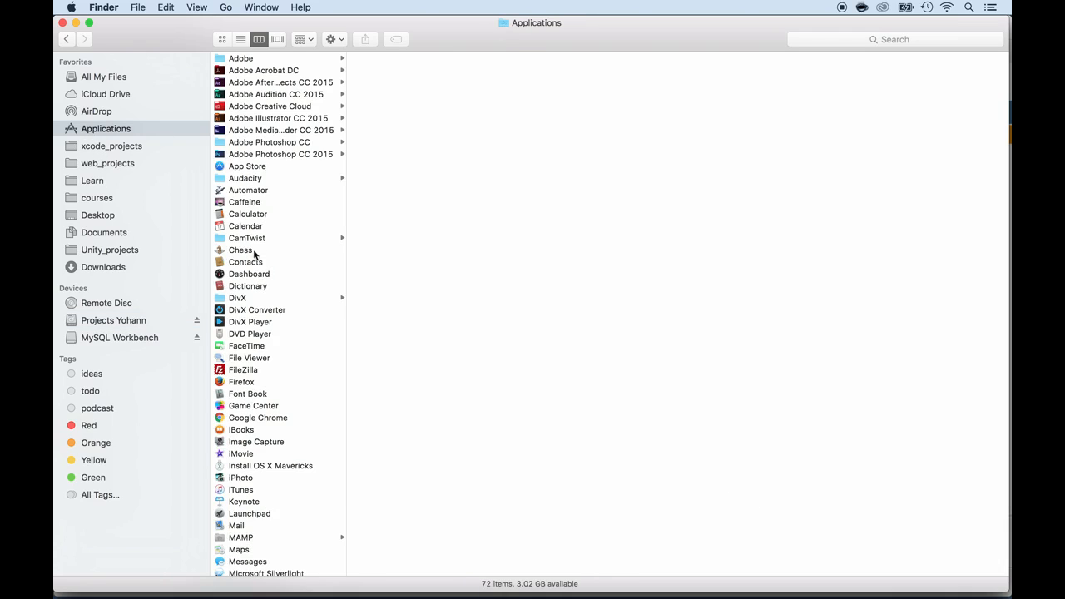
scroll(253, 249, down, 3)
scroll(254, 253, down, 1)
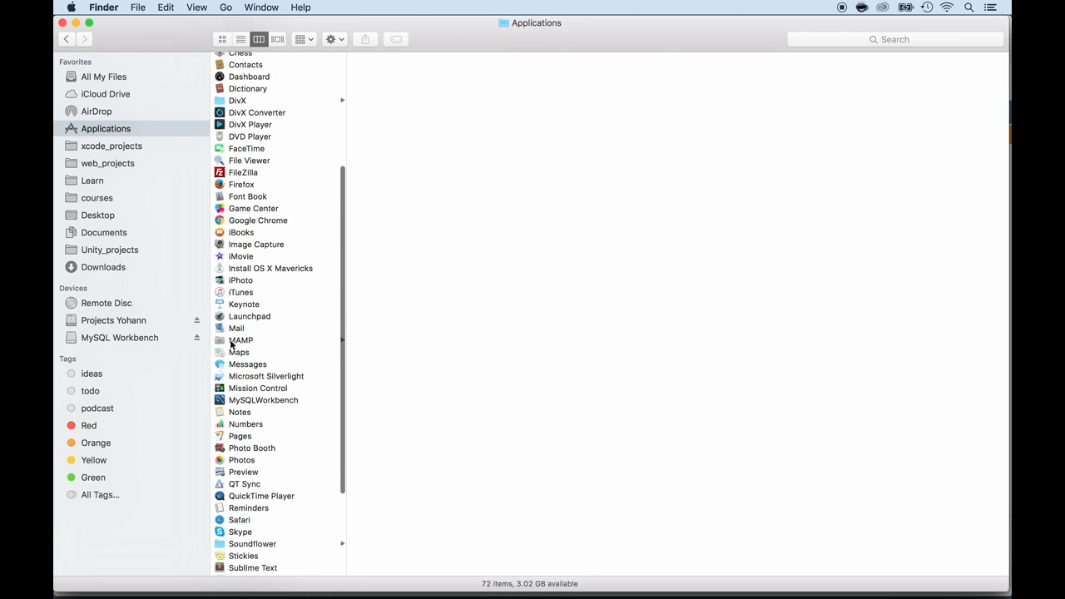
click(233, 401)
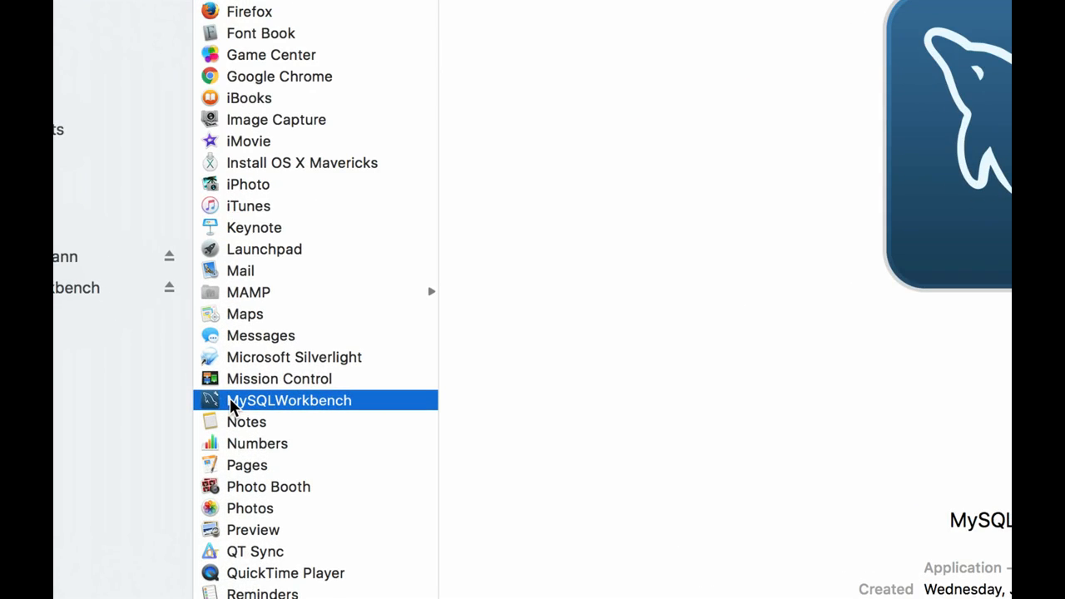
double_click(214, 402)
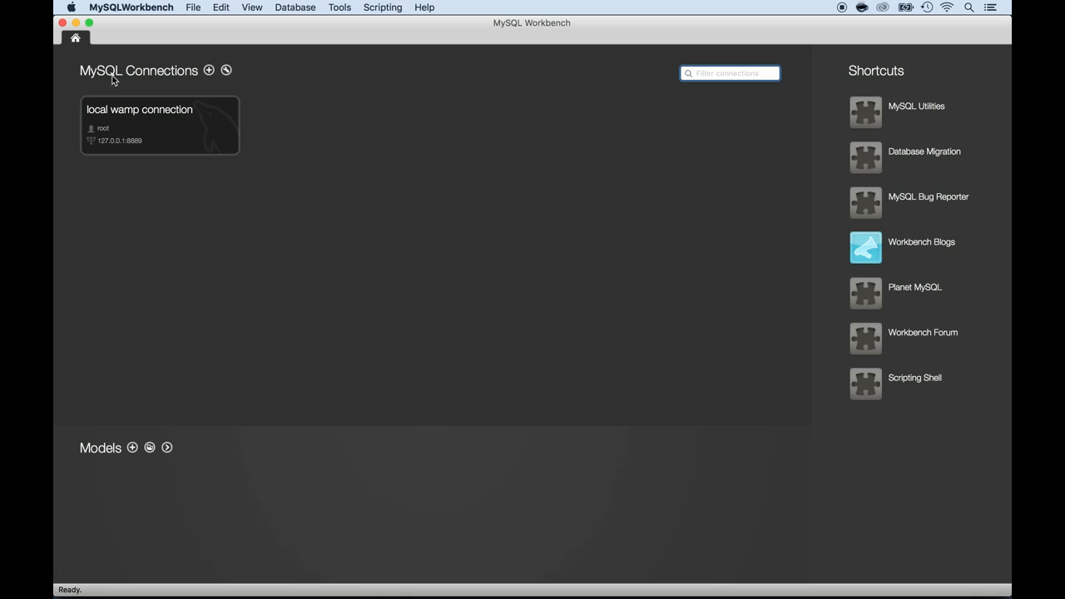
Start a new MySQL connection and name it "my local connection".
click(209, 72)
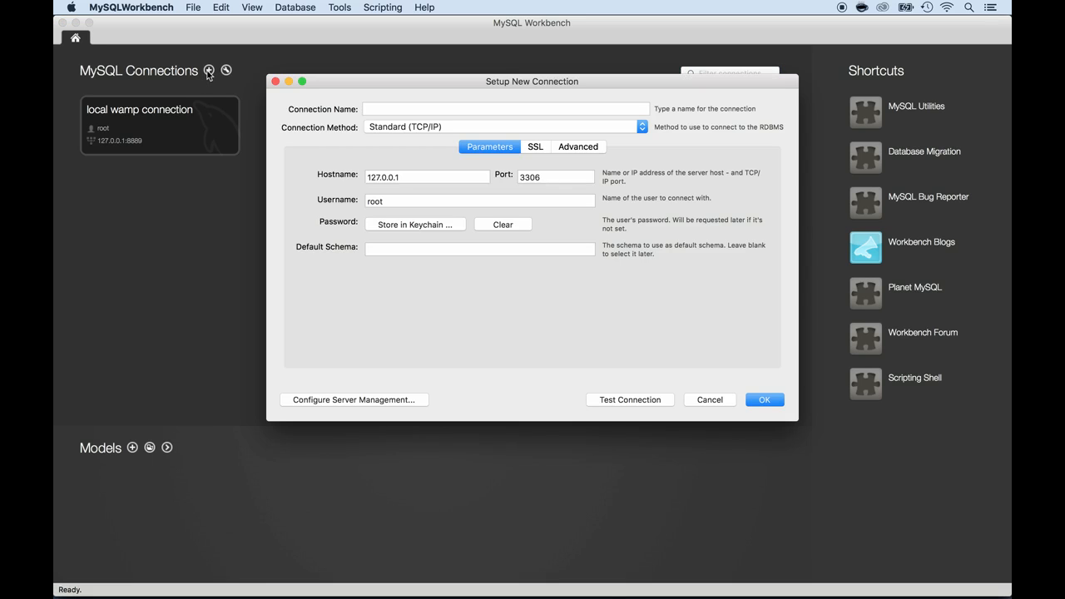
click(382, 108)
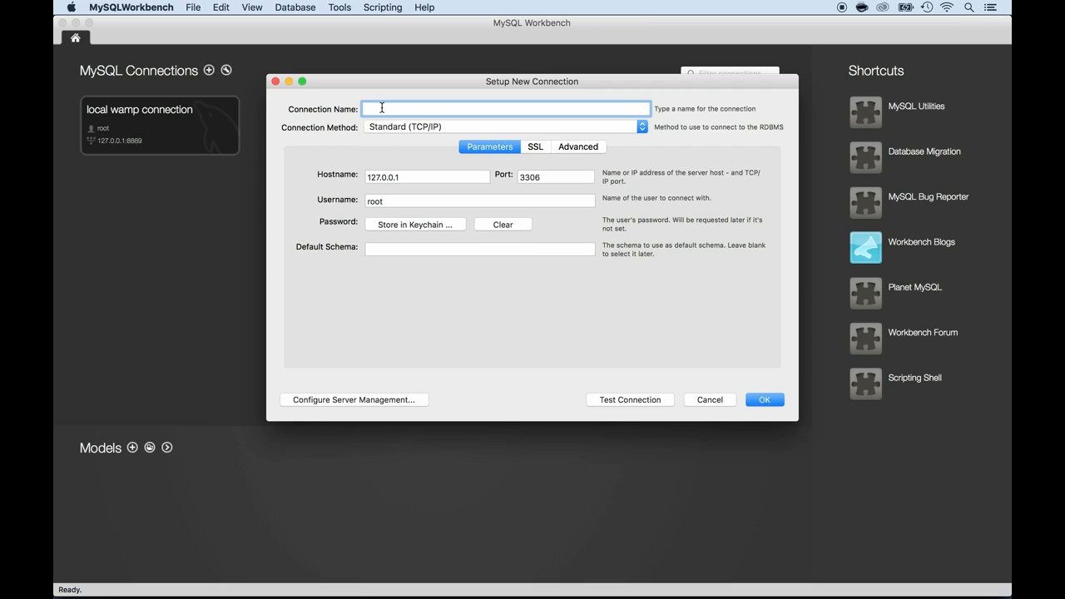
text(my local connection)
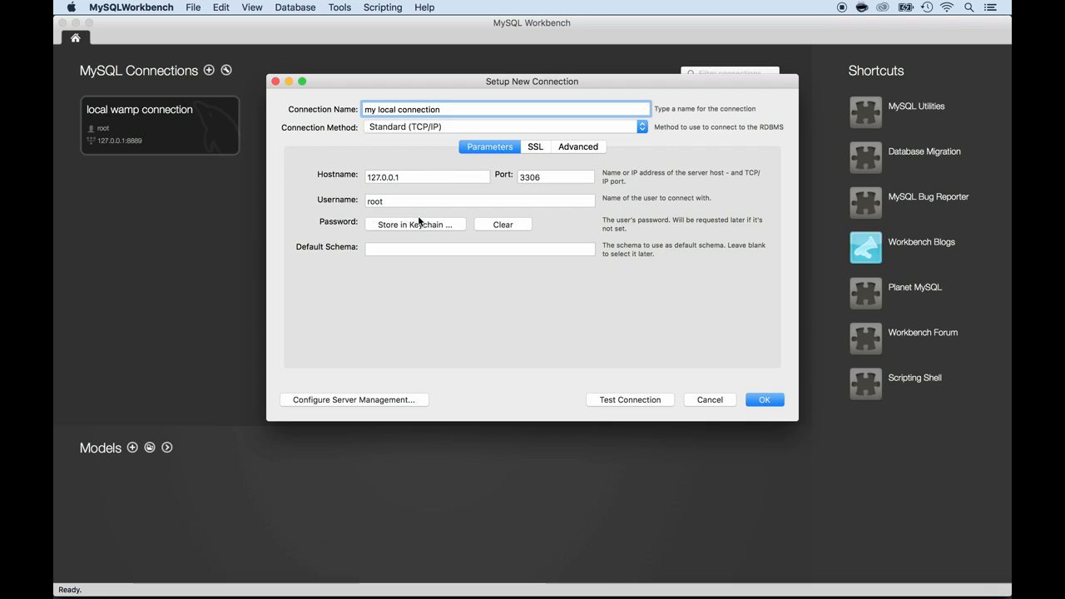
Switch to MAMP and look up the MySQL port in its port preferences.
key(super+Tab)
key(super+Tab)
key(super+Tab)
key(super+Tab)
key(super+Tab)
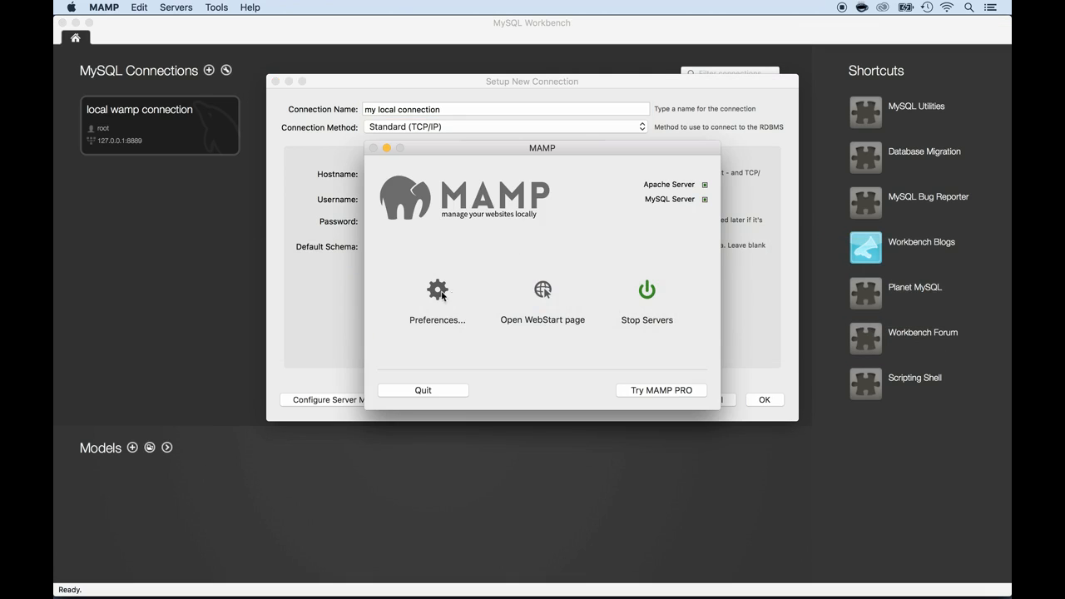
click(439, 293)
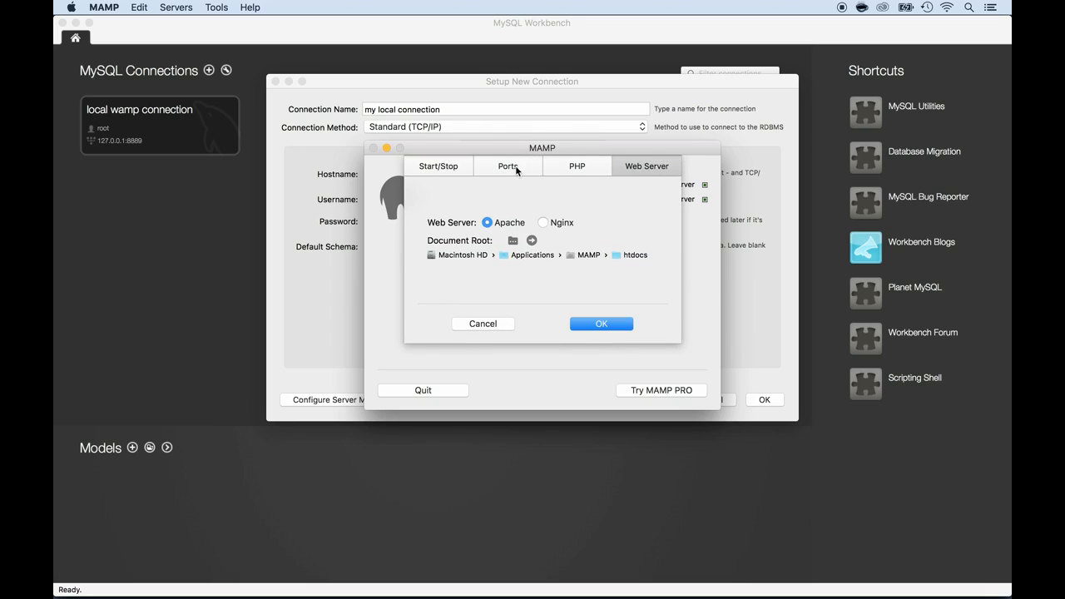
click(508, 166)
double_click(537, 237)
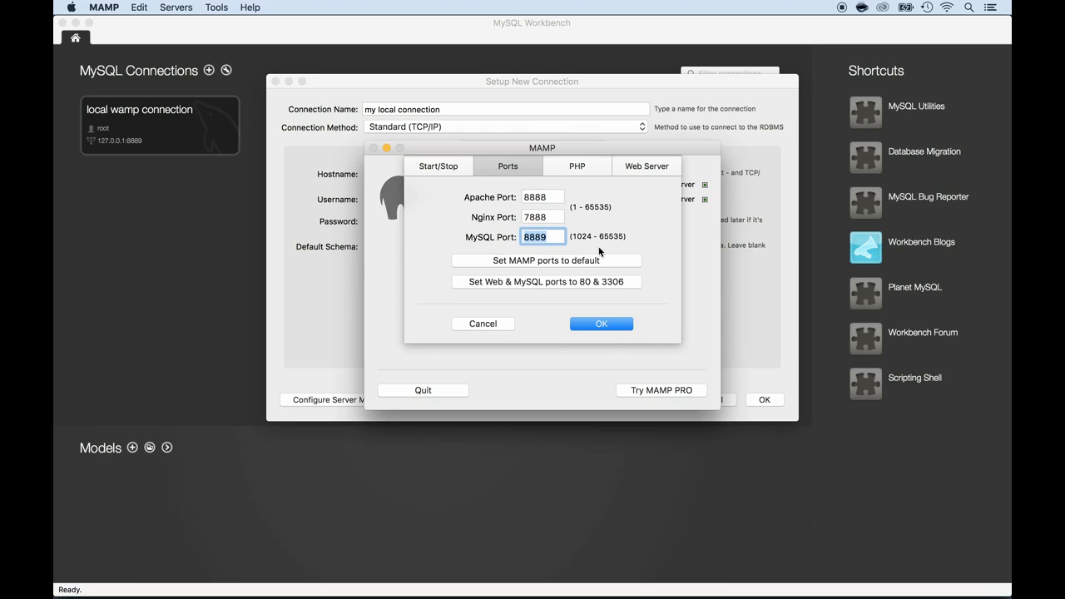
Switch to Chrome and review the address and MySQL connection parameters on the local MAMP start page.
key(super+Tab)
key(super+Tab)
key(super+Tab)
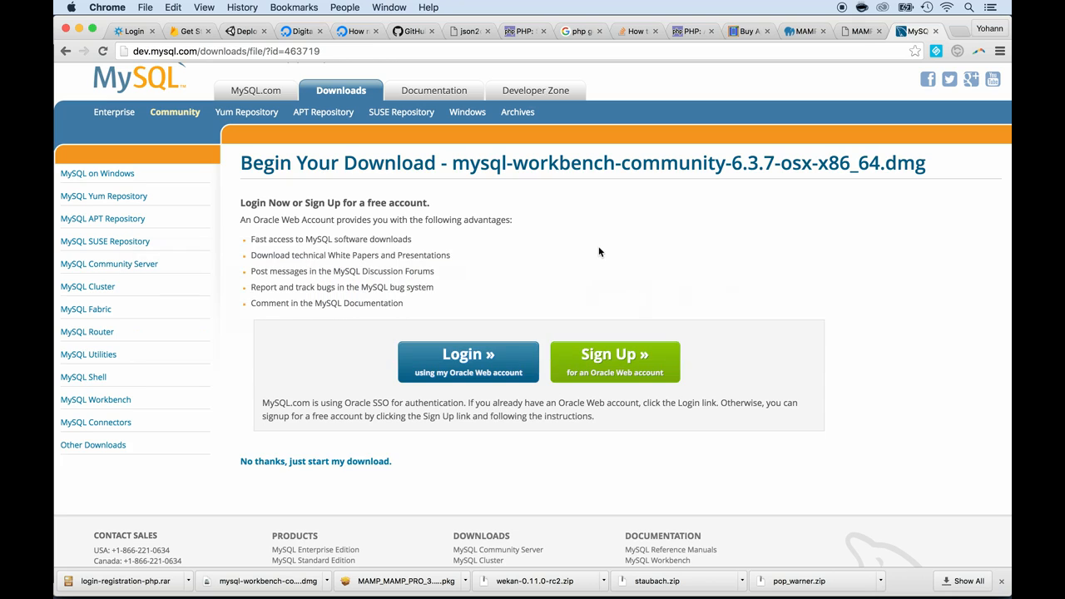
click(860, 32)
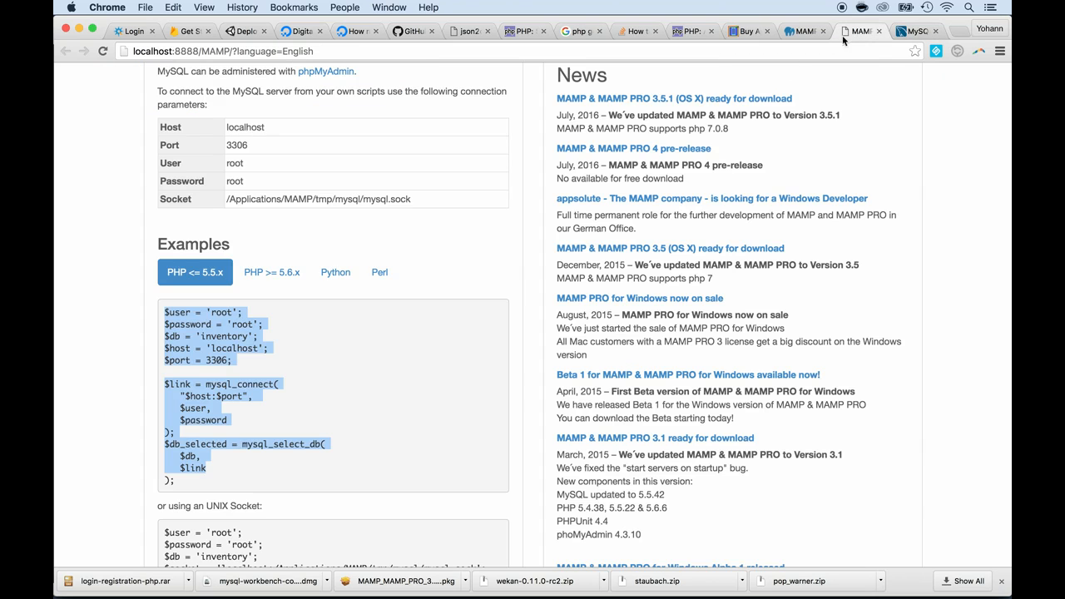
scroll(432, 247, up, 5)
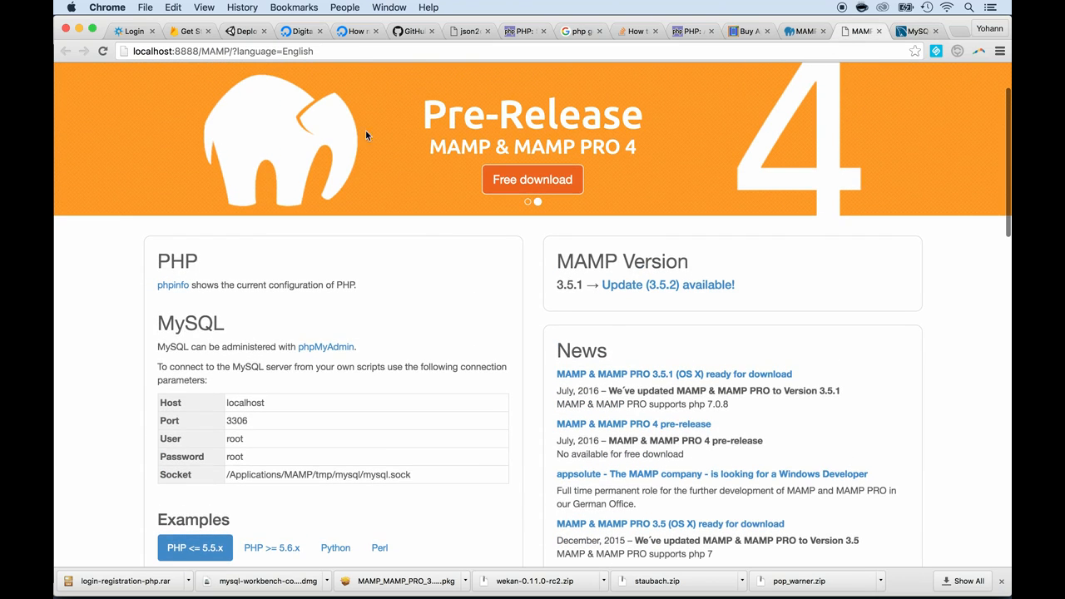
click(167, 53)
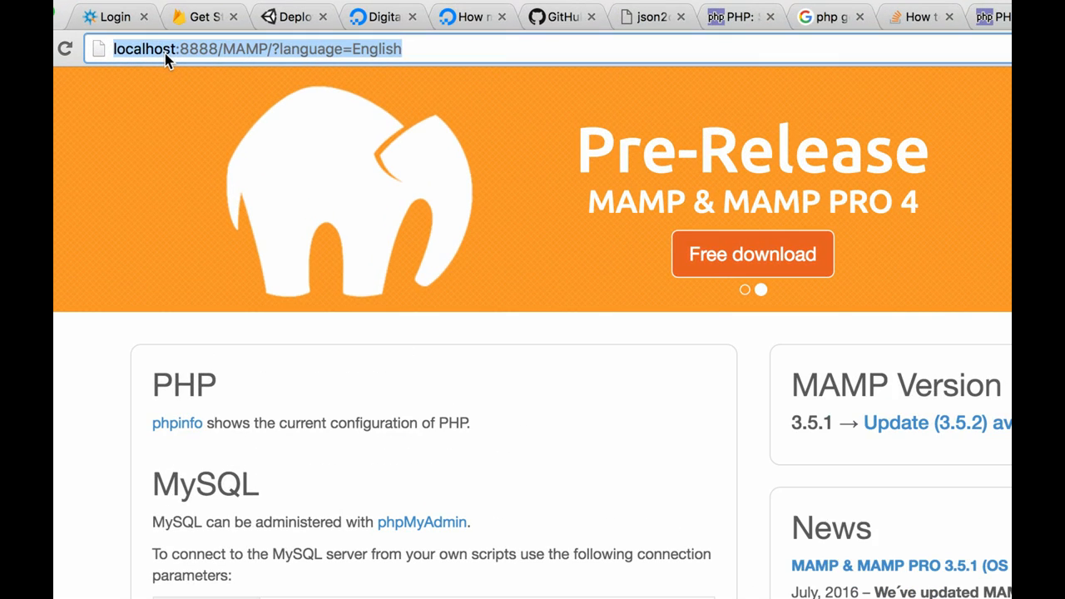
scroll(171, 358, down, 5)
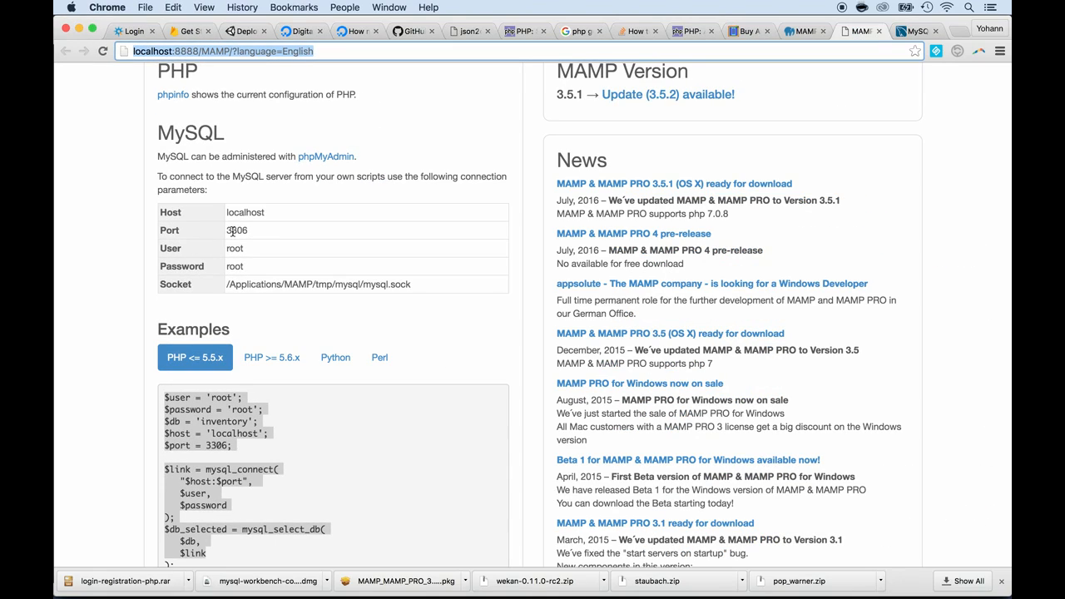
scroll(233, 232, up, 1)
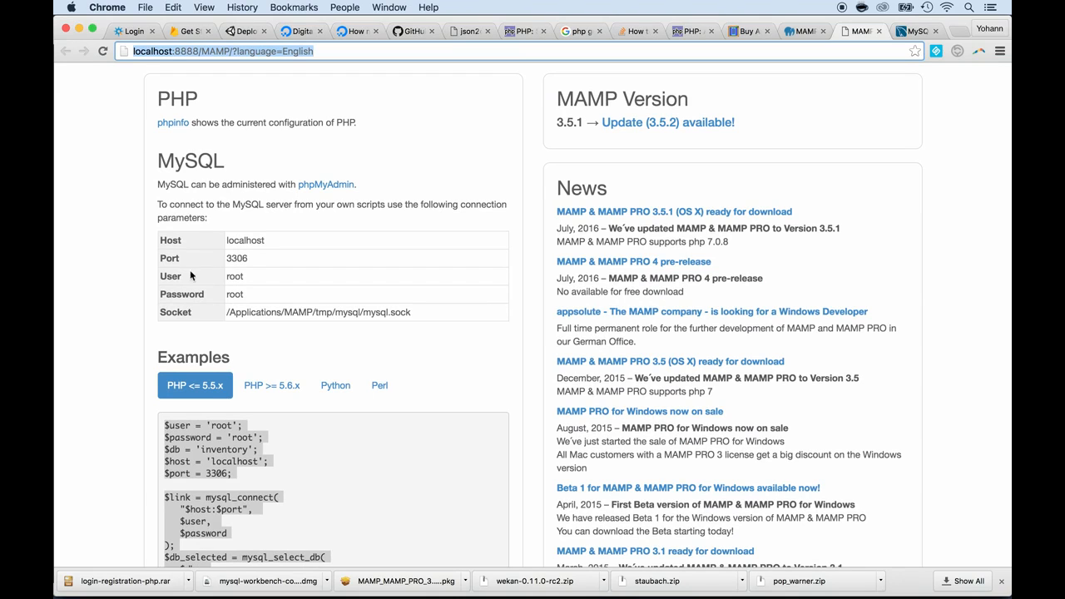
scroll(162, 277, up, 1)
scroll(163, 277, down, 1)
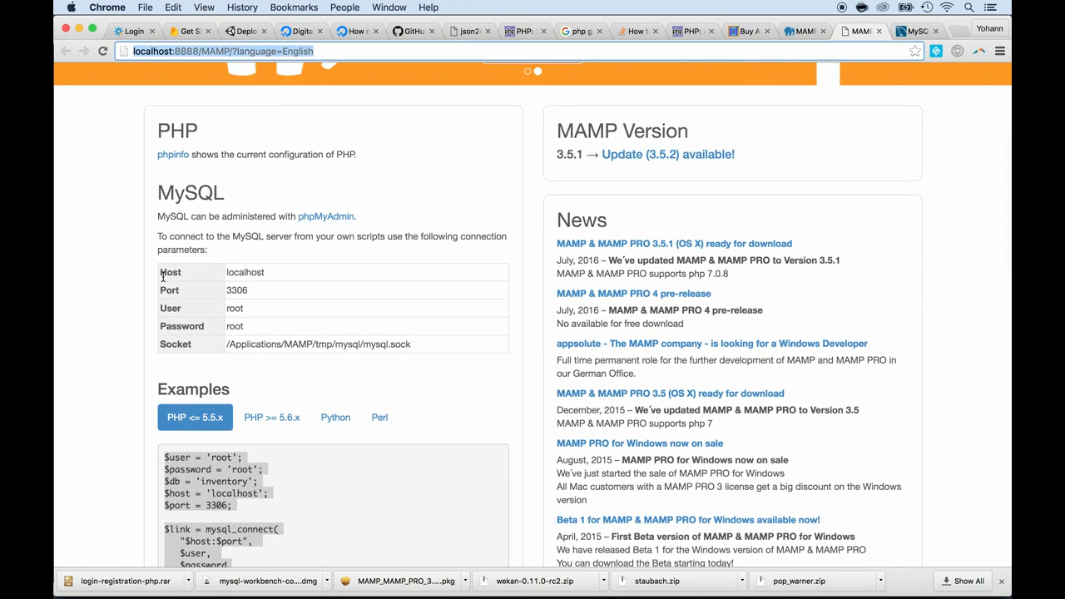
Recheck the MySQL port in MAMP's preferences and return to the new connection setup in MySQL Workbench.
key(super+Tab)
key(super+Tab)
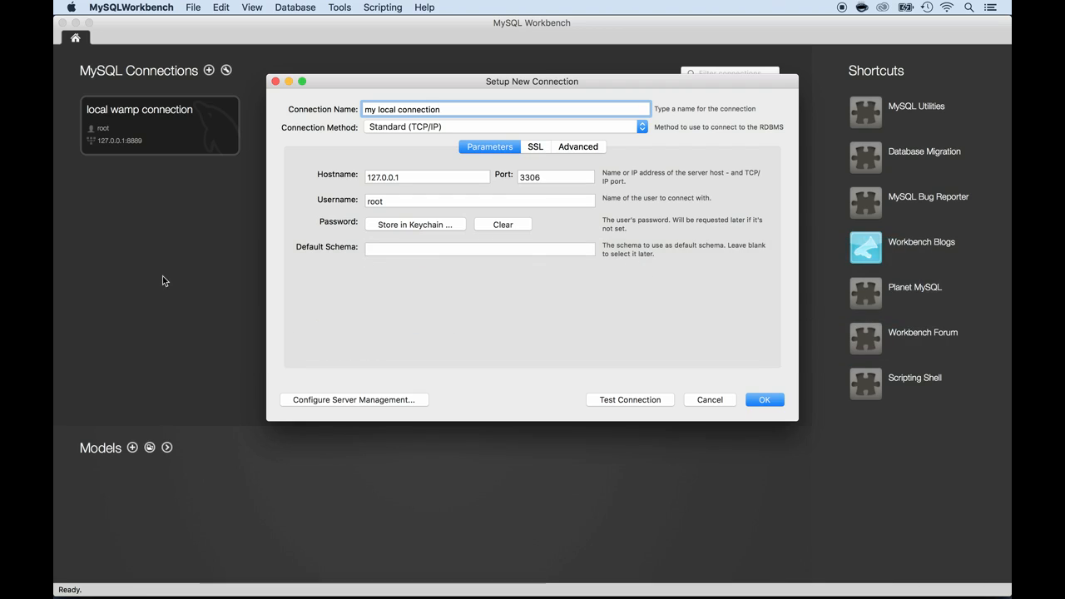
key(super+Tab)
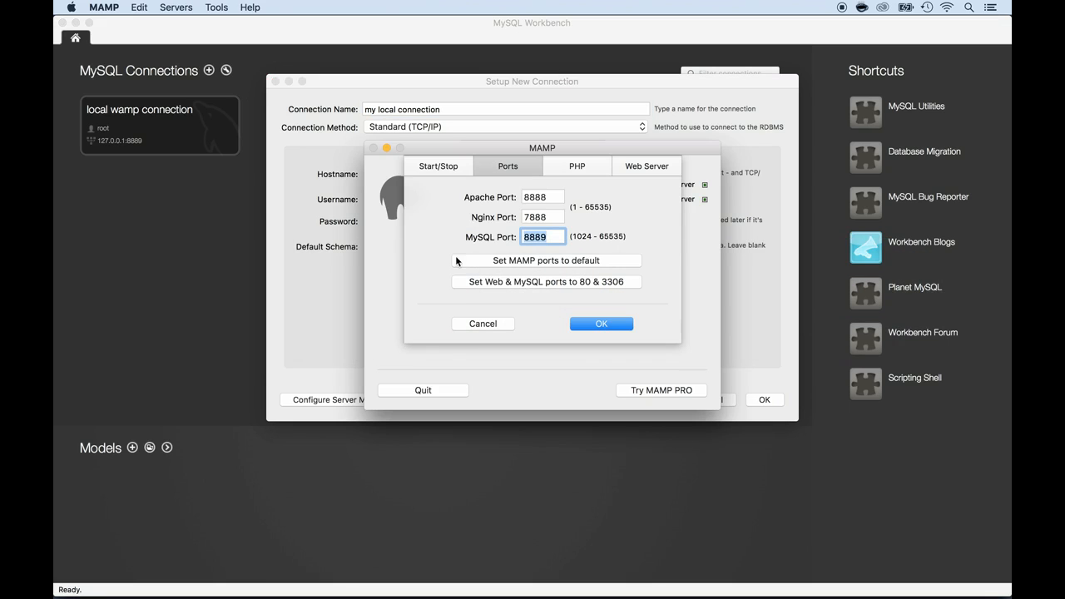
click(554, 238)
key(super+Tab)
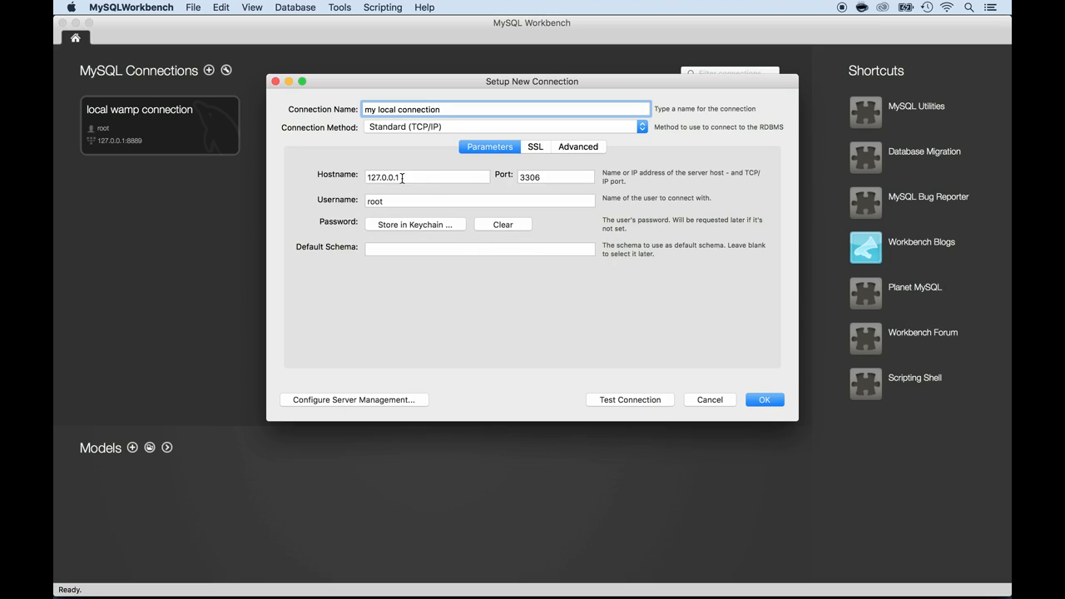
Check the hostname of the new connection and set its port to 8889.
drag(402, 178, 354, 178)
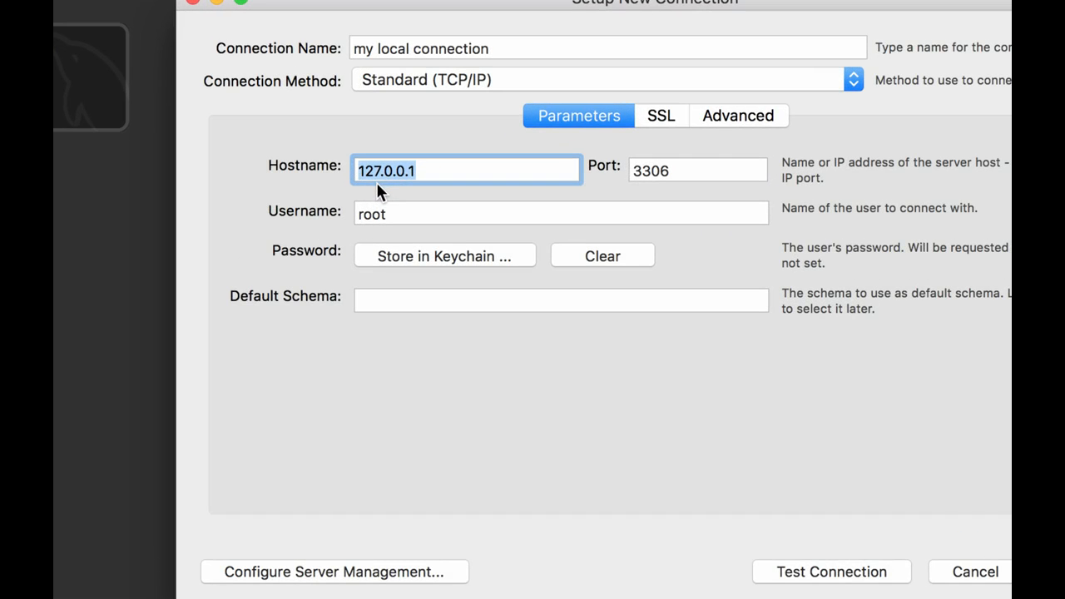
double_click(656, 172)
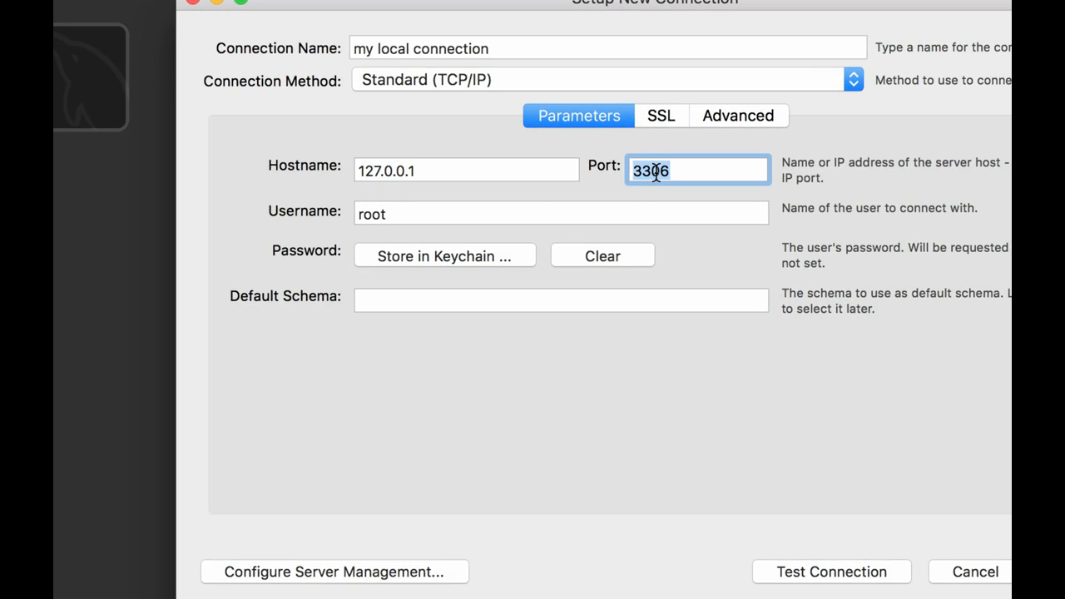
text(8889)
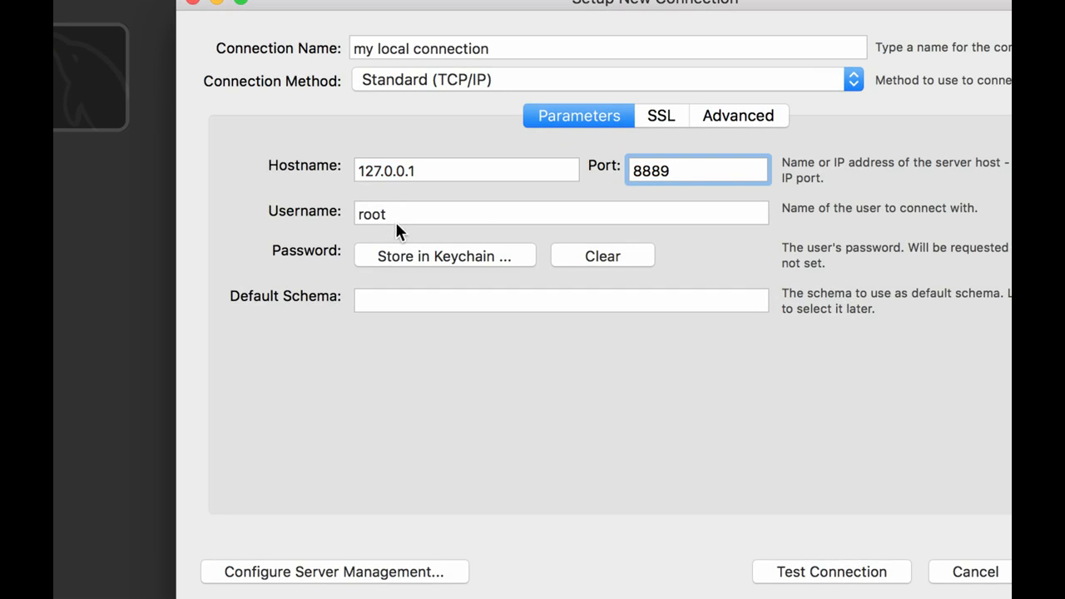
Switch to Chrome to look up the MySQL user and password on the MAMP start page, and return to the connection setup in MySQL Workbench.
key(super+Tab)
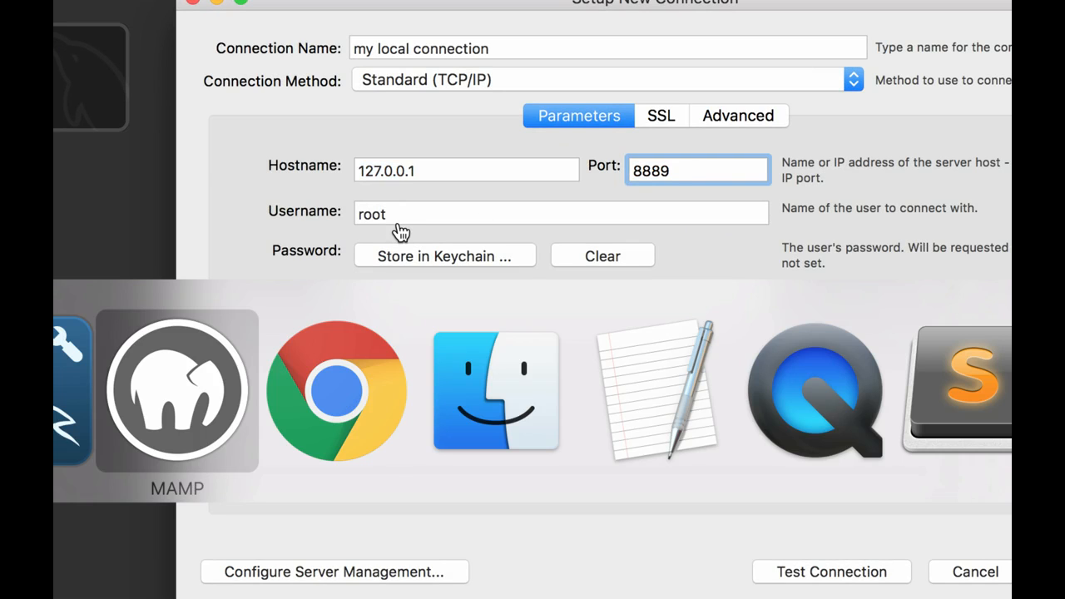
key(super+Tab)
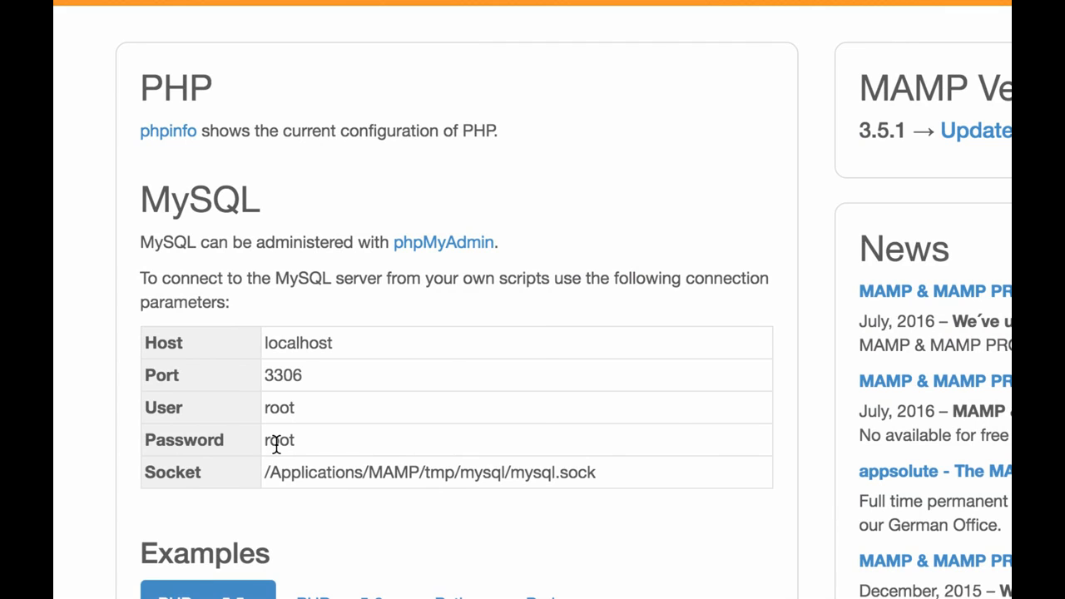
key(super+Tab)
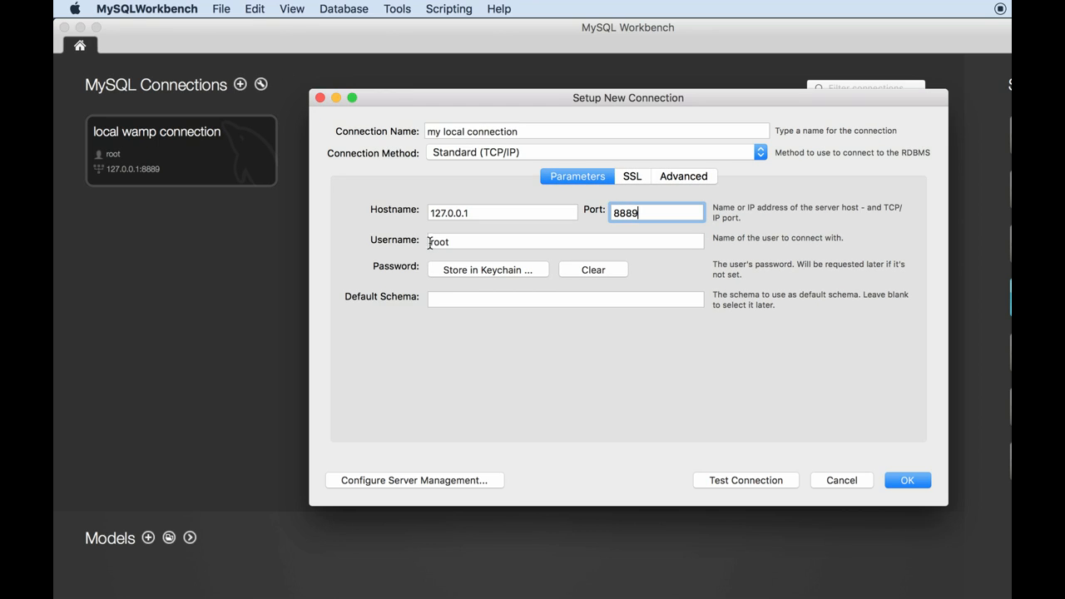
click(623, 241)
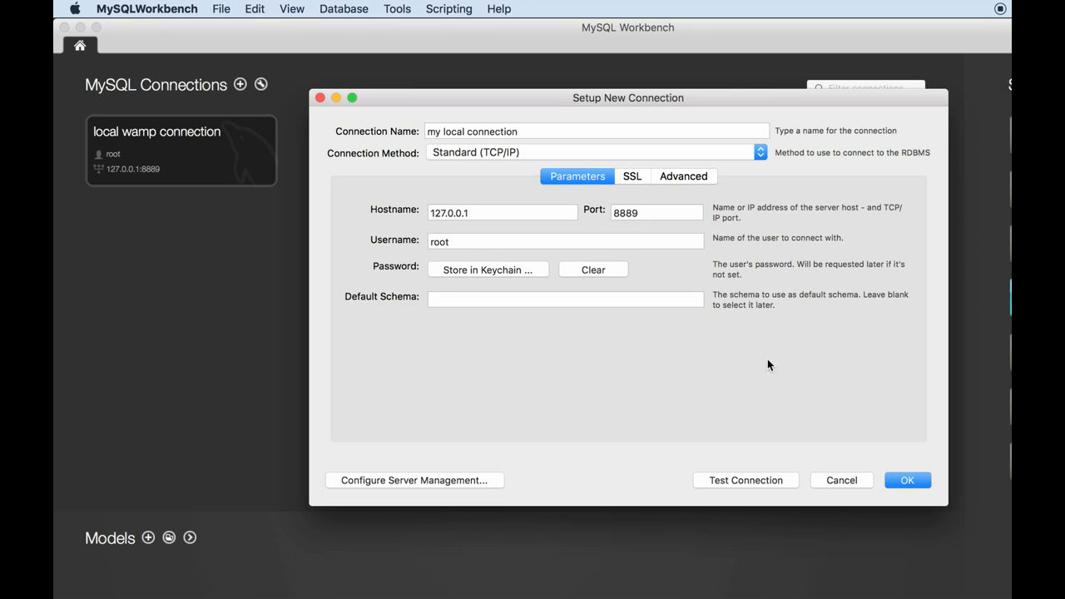
Test the new connection with the entered parameters, check the SSL status in the report and close it.
click(756, 481)
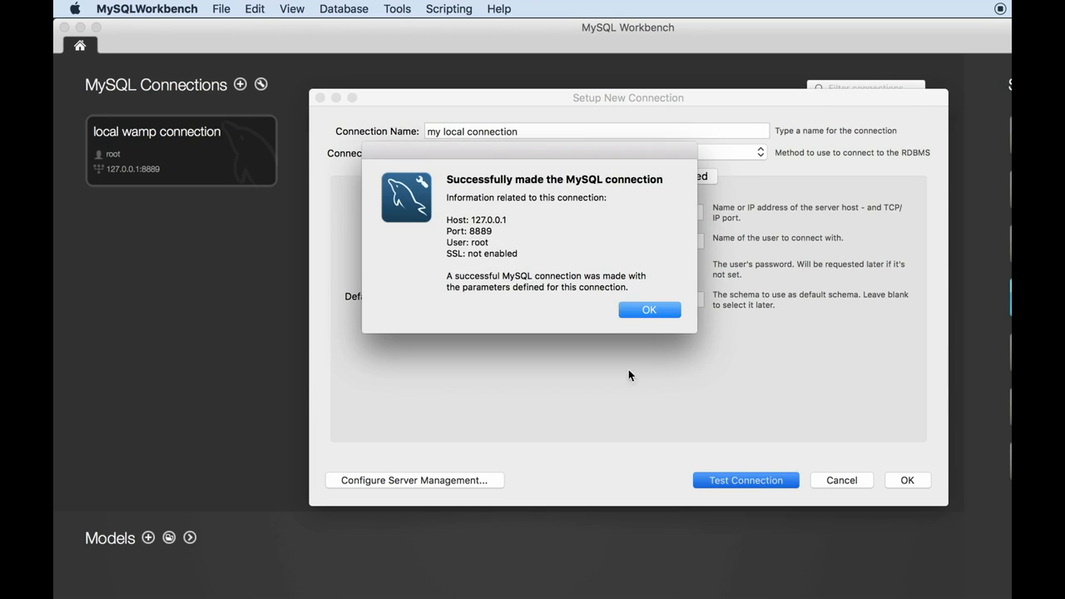
double_click(484, 259)
click(627, 306)
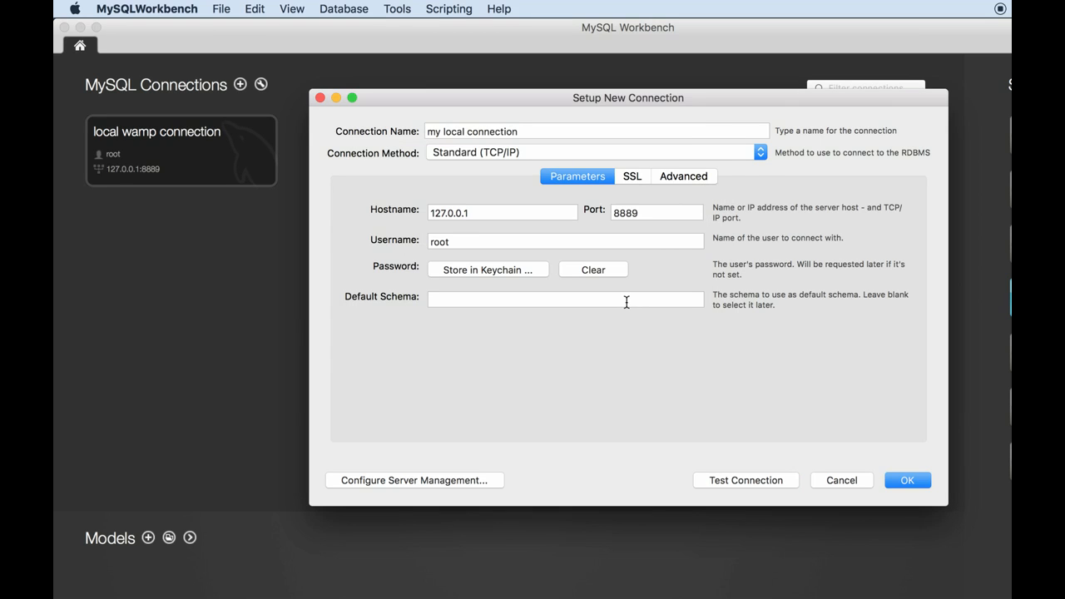
Review the SSL and advanced settings of the new connection and return to its parameters.
click(630, 176)
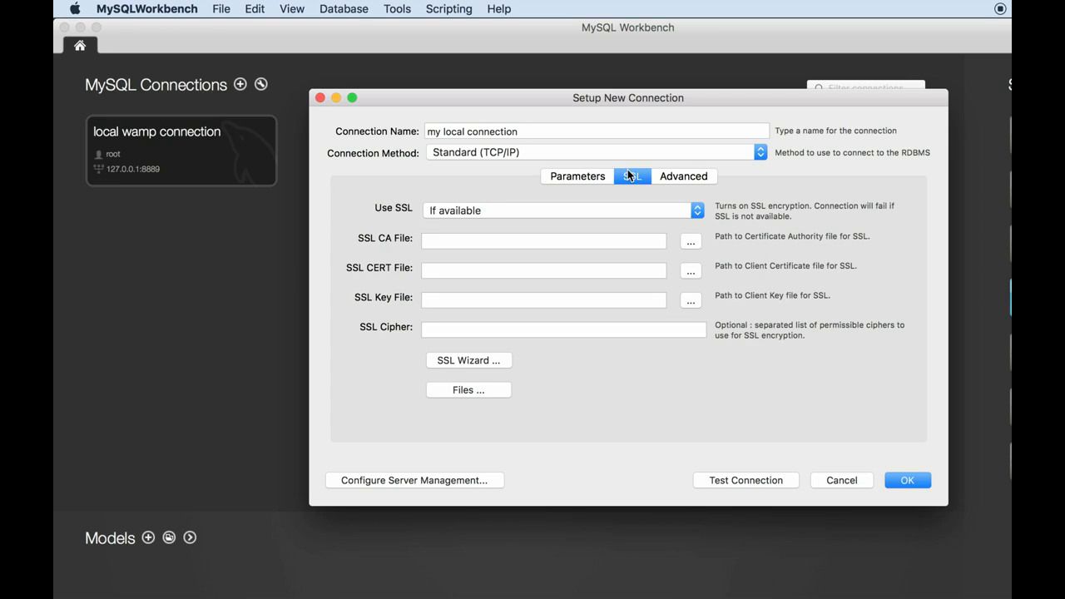
click(662, 173)
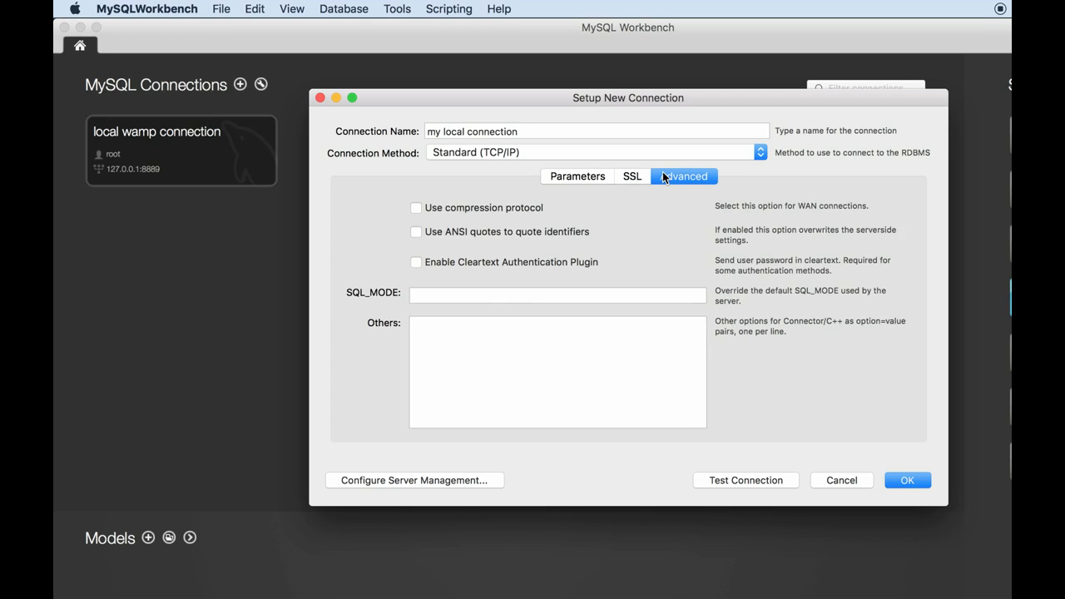
click(555, 177)
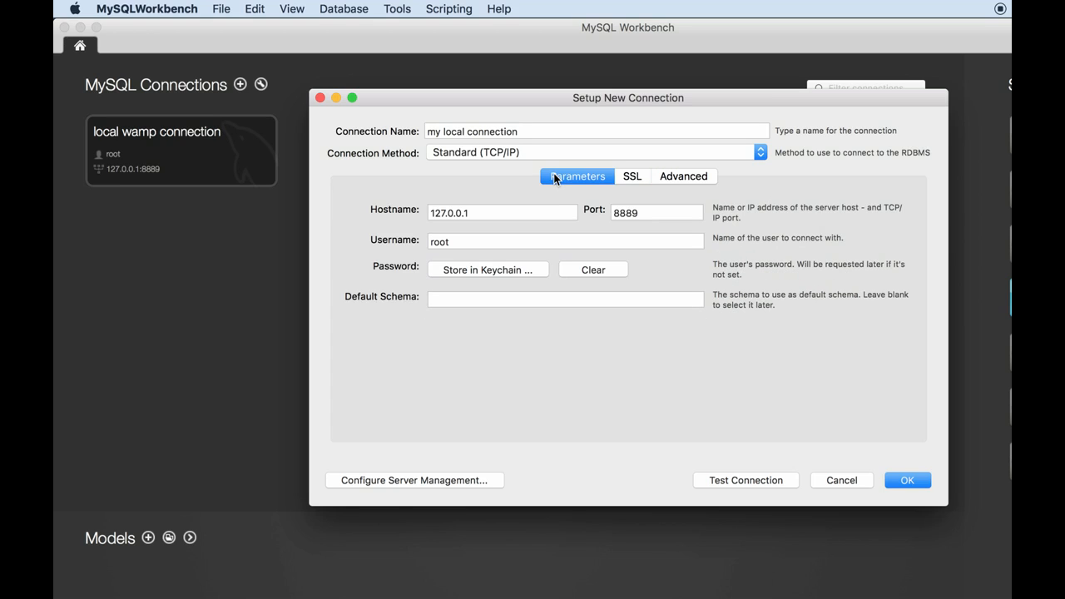
Store the MySQL user's password in the keychain and save the new connection.
click(477, 273)
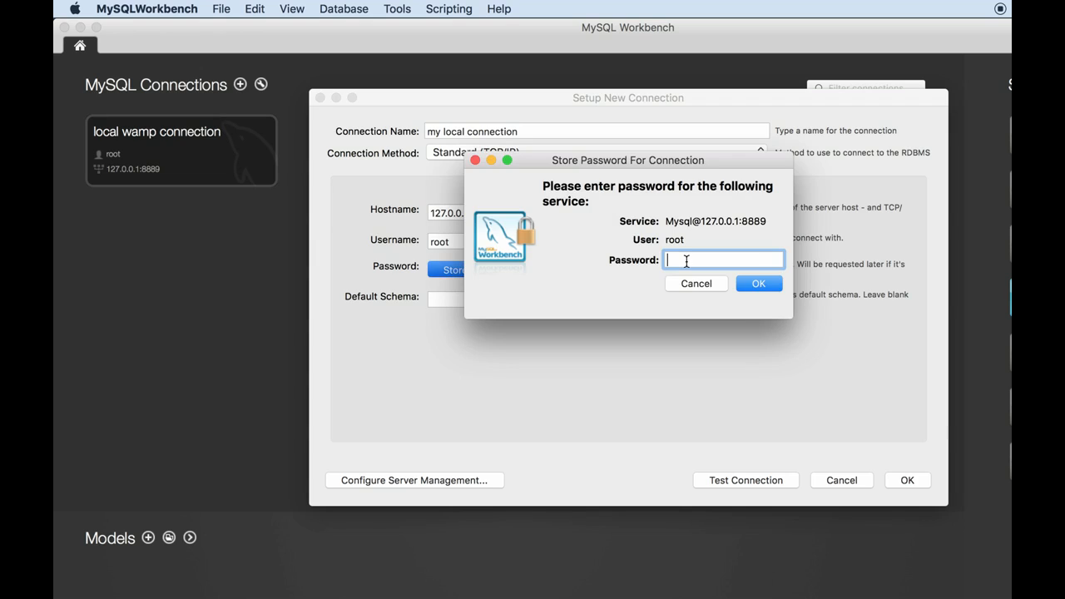
text(root)
click(747, 285)
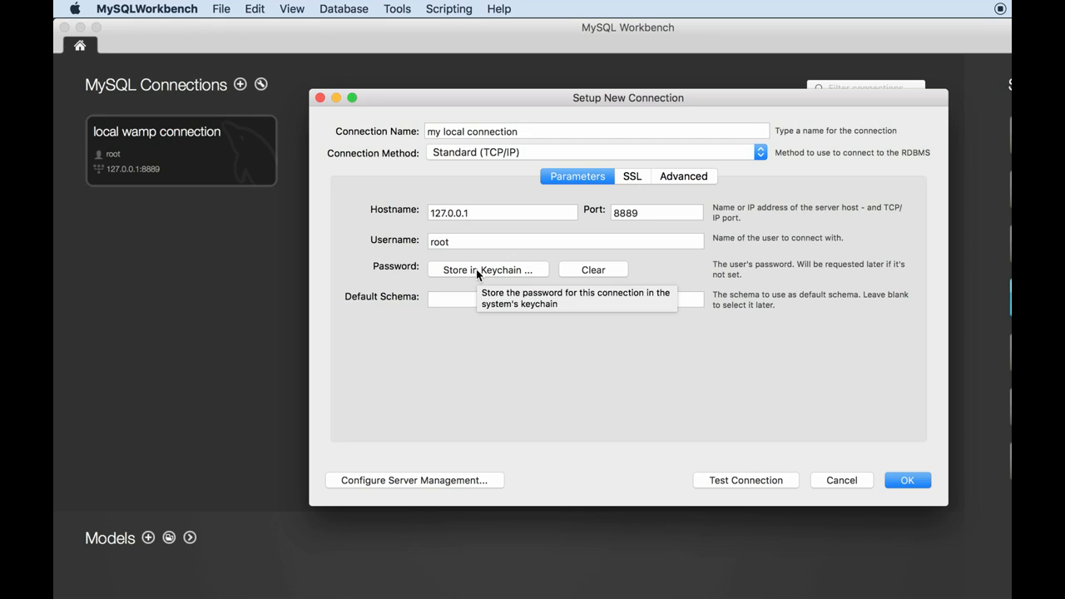
click(900, 481)
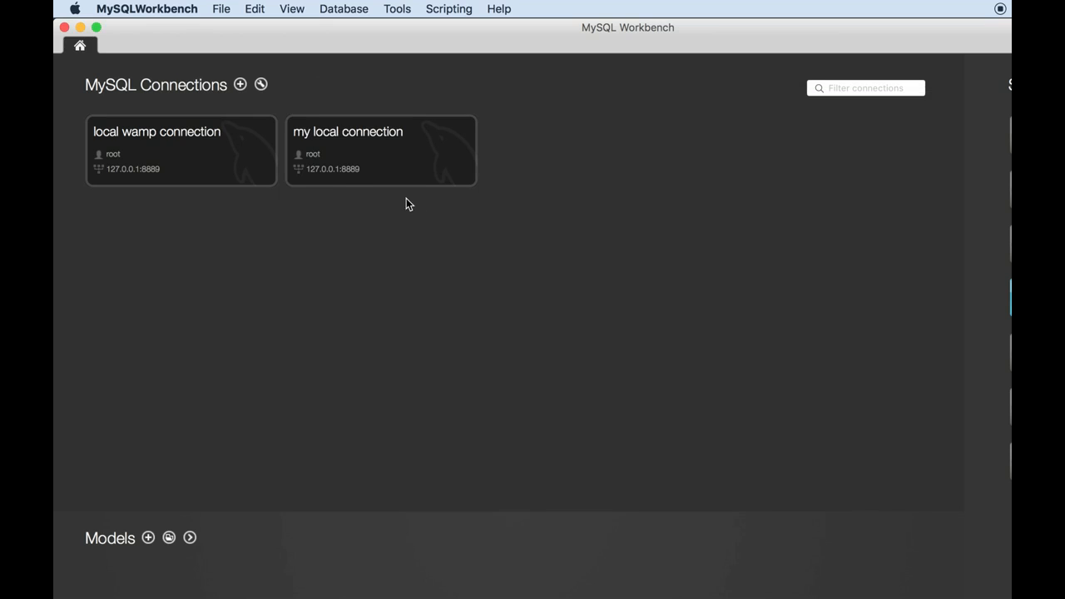
Open "my local connection" in the SQL editor and return to the home screen.
click(371, 162)
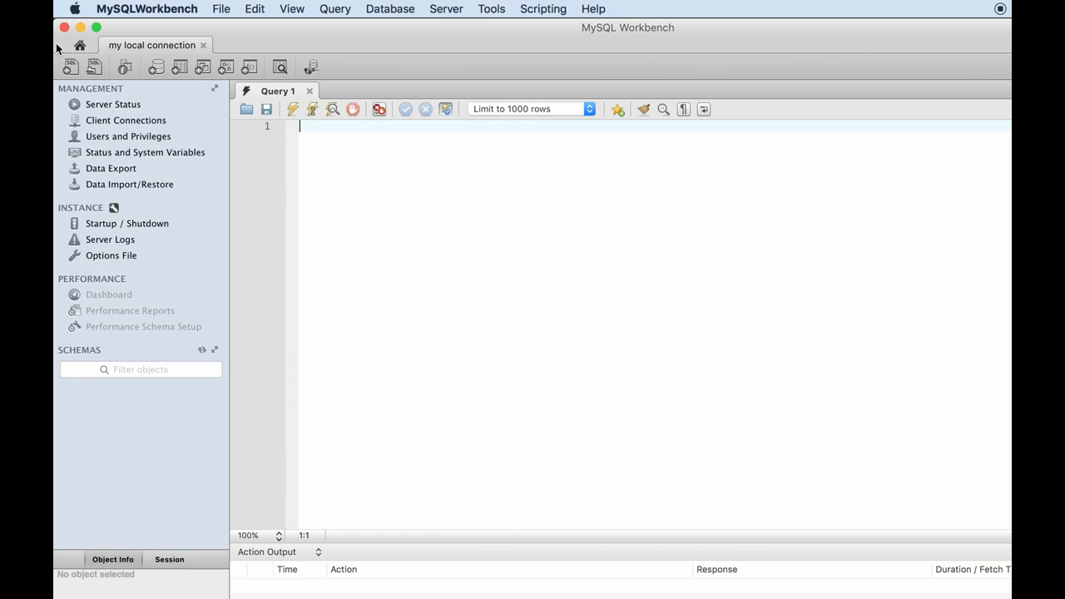
click(79, 45)
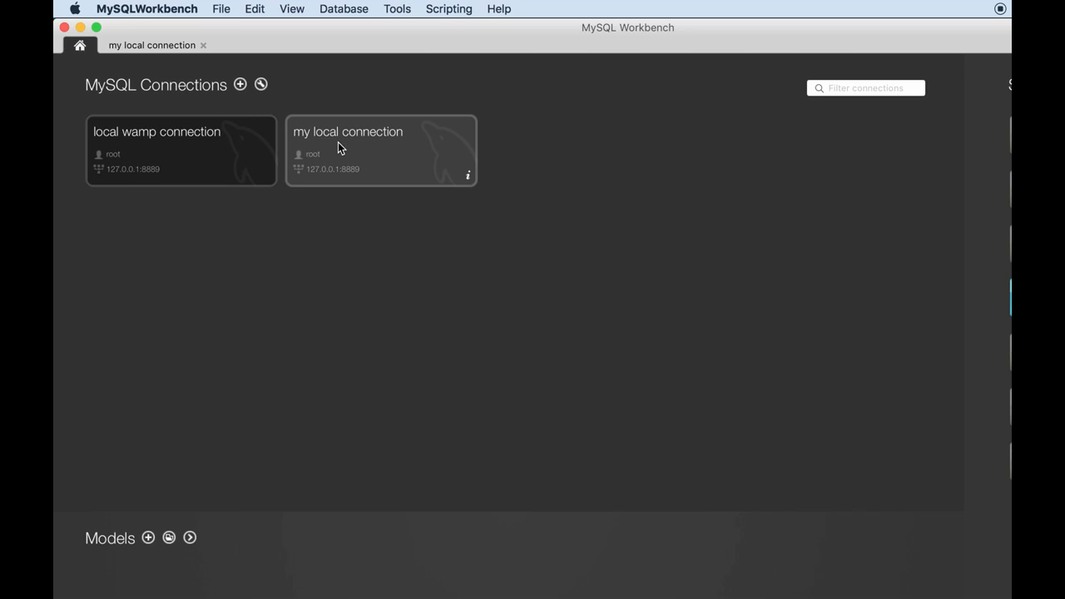
Test "my local connection" from the server connection manager, review the connection report and close the manager.
click(261, 84)
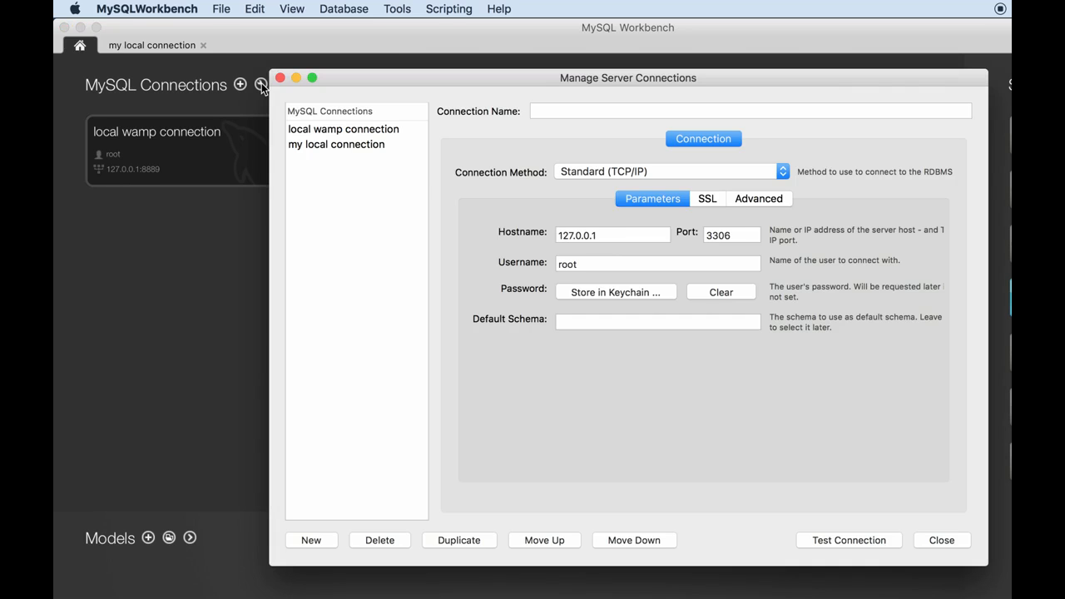
click(348, 147)
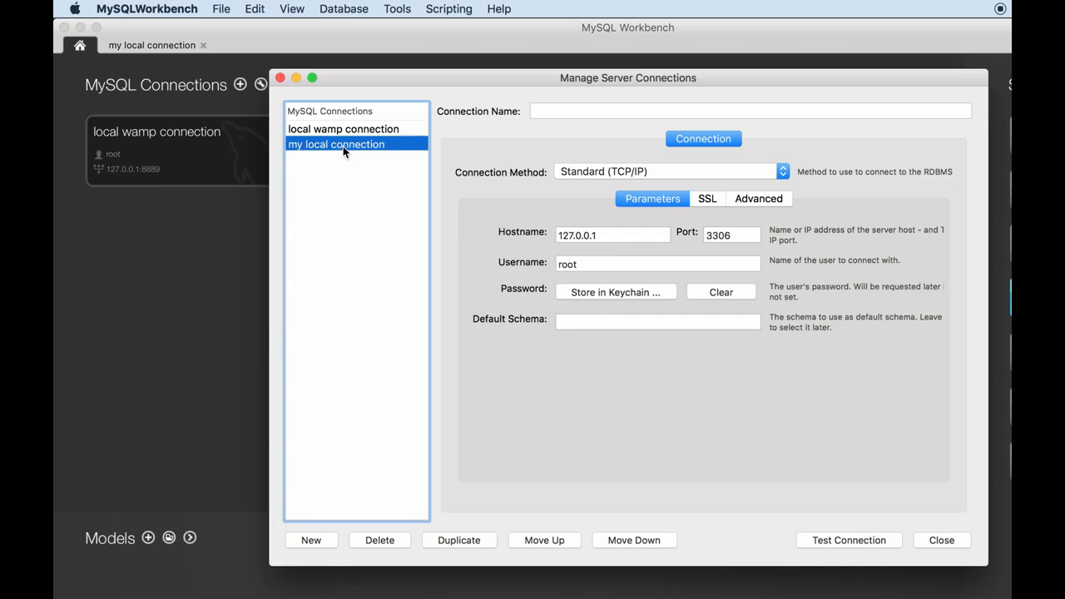
click(834, 541)
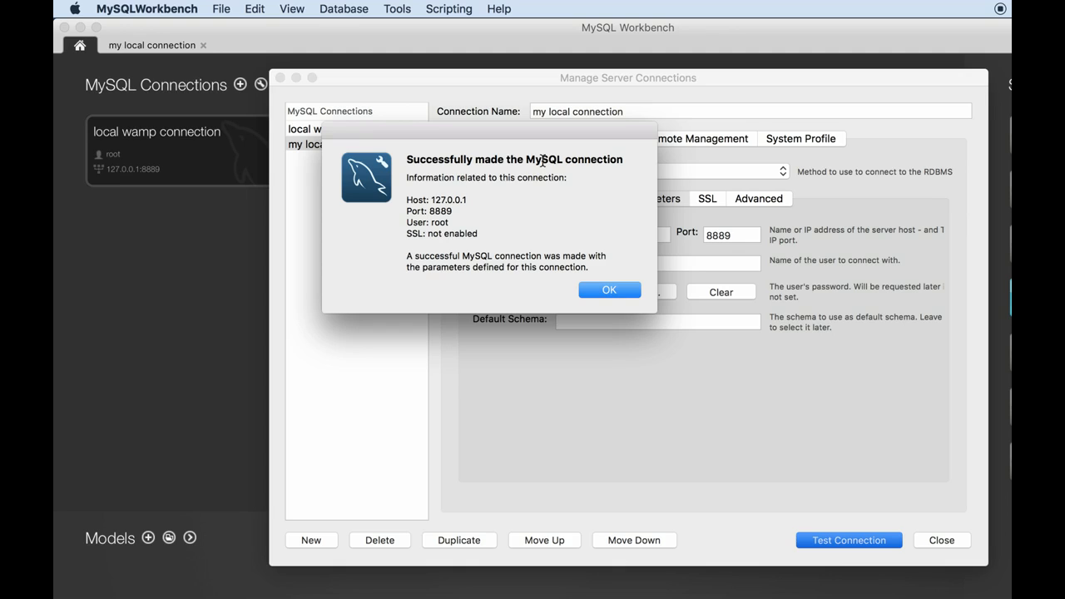
drag(542, 161, 416, 163)
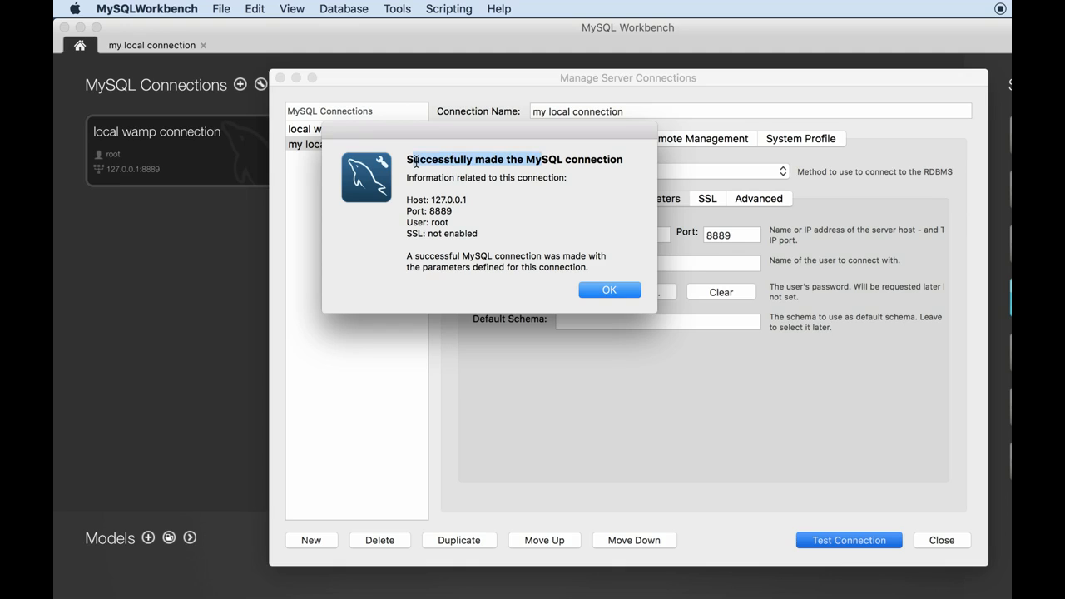
drag(481, 243, 408, 237)
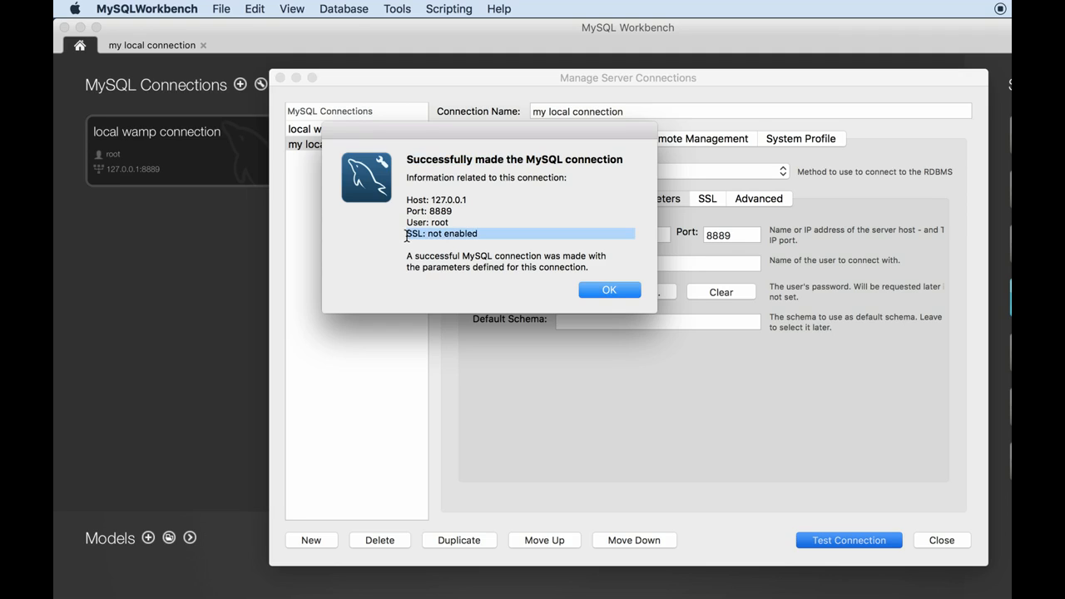
triple_click(415, 163)
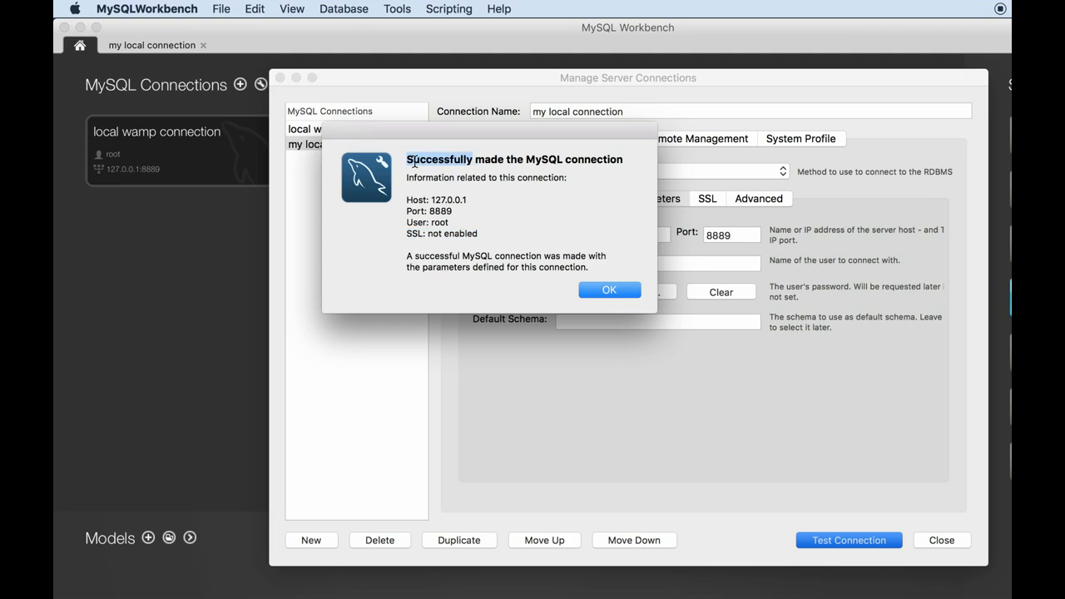
click(608, 289)
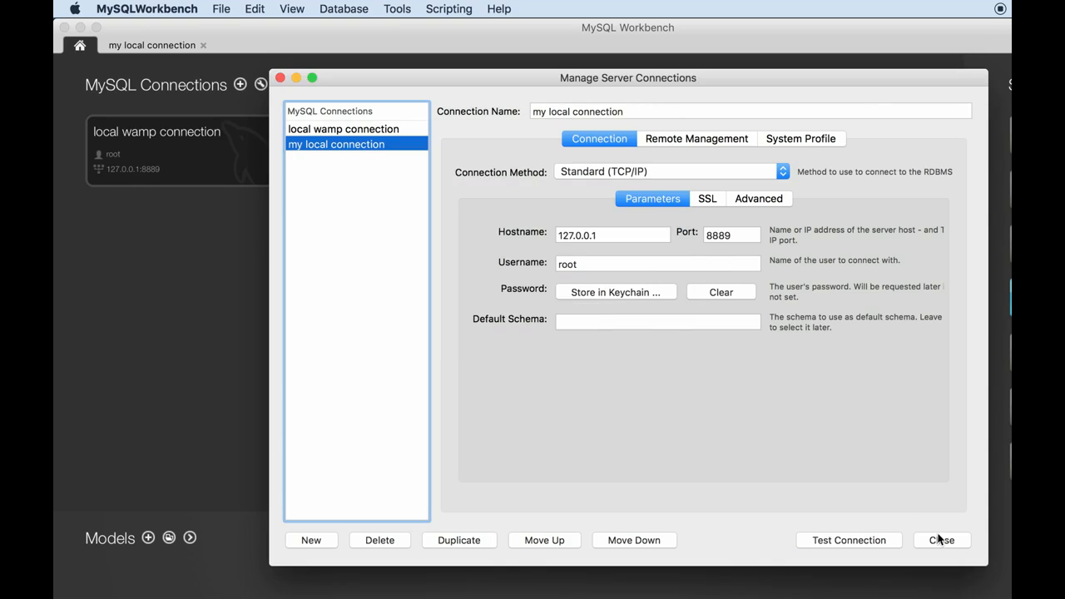
click(955, 544)
Open another SQL editor for "my local connection" from the home screen.
click(310, 156)
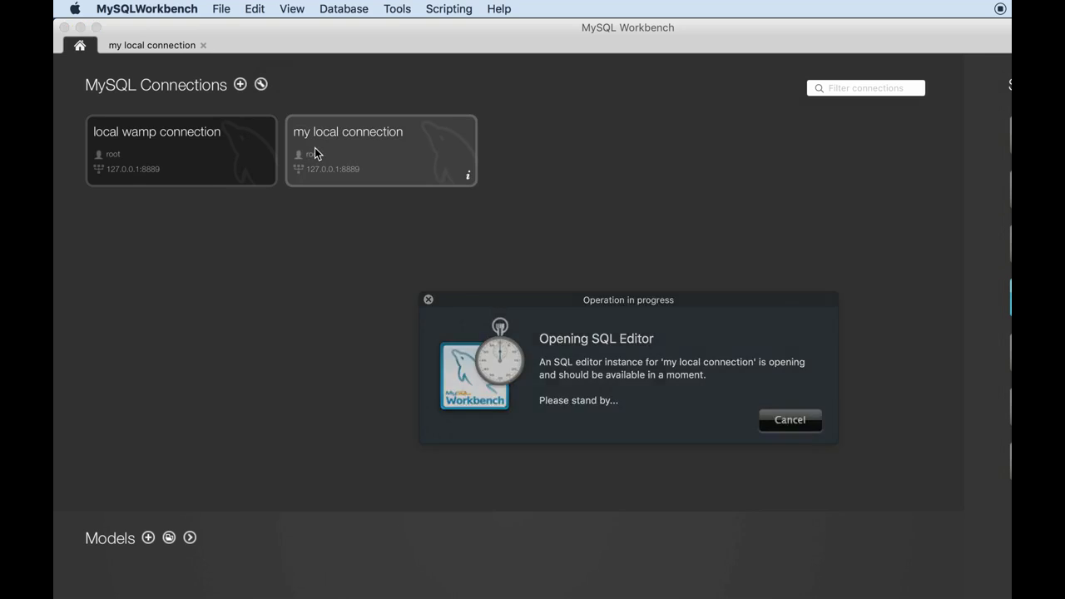